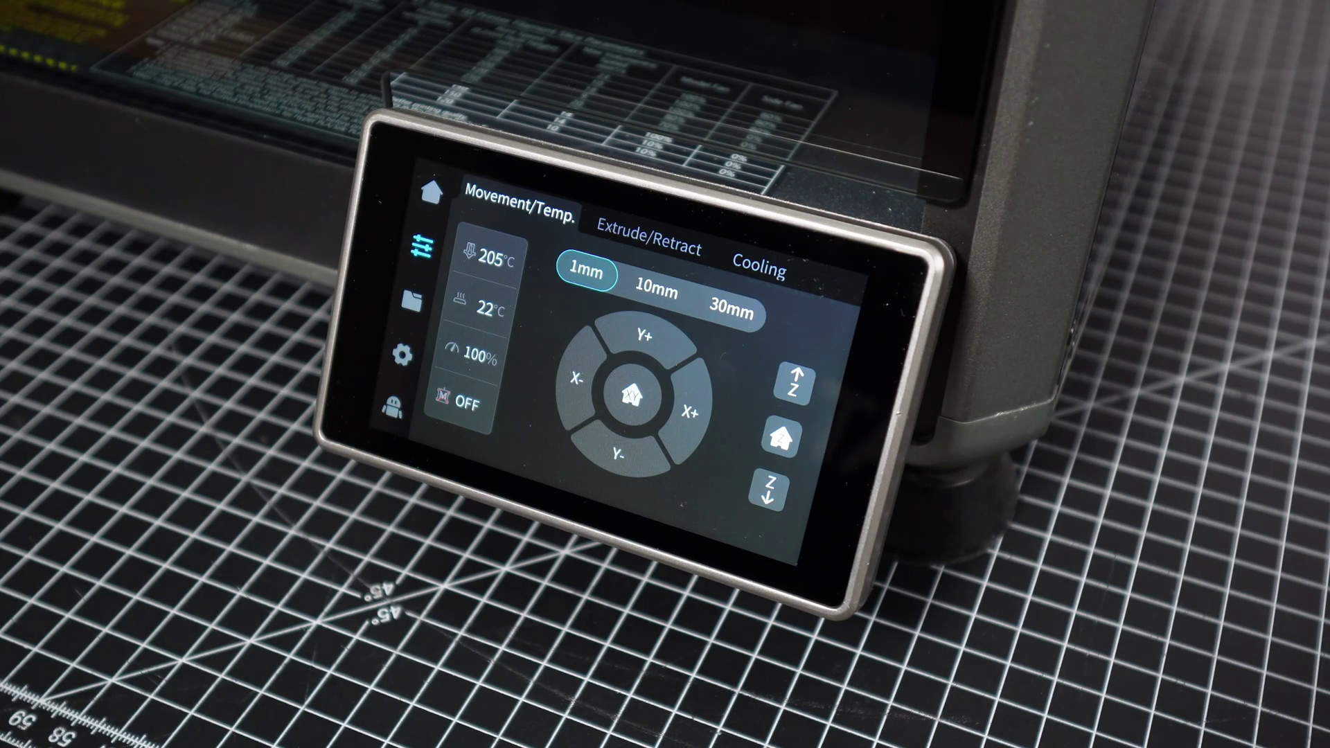
Set the nozzle temperature to 220°C under Extrude/Retract and retract the filament.
click(649, 236)
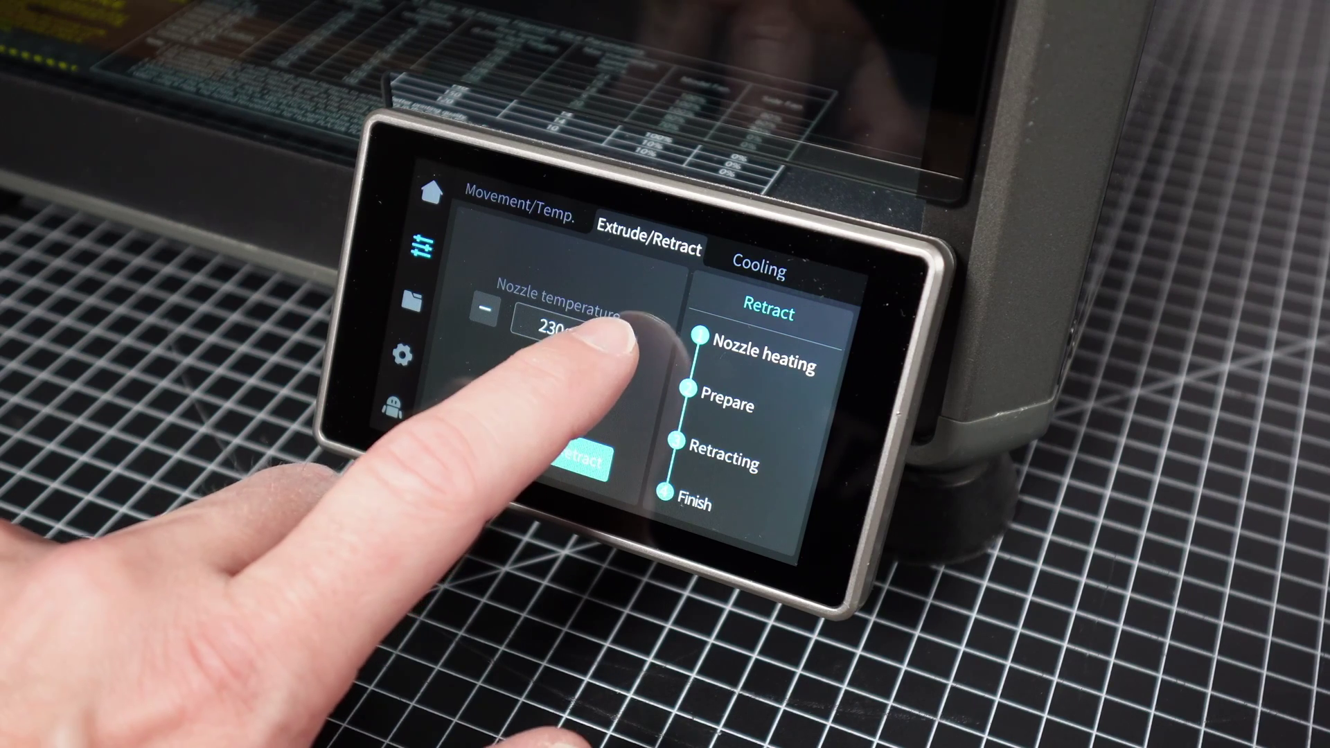
click(621, 348)
click(621, 348)
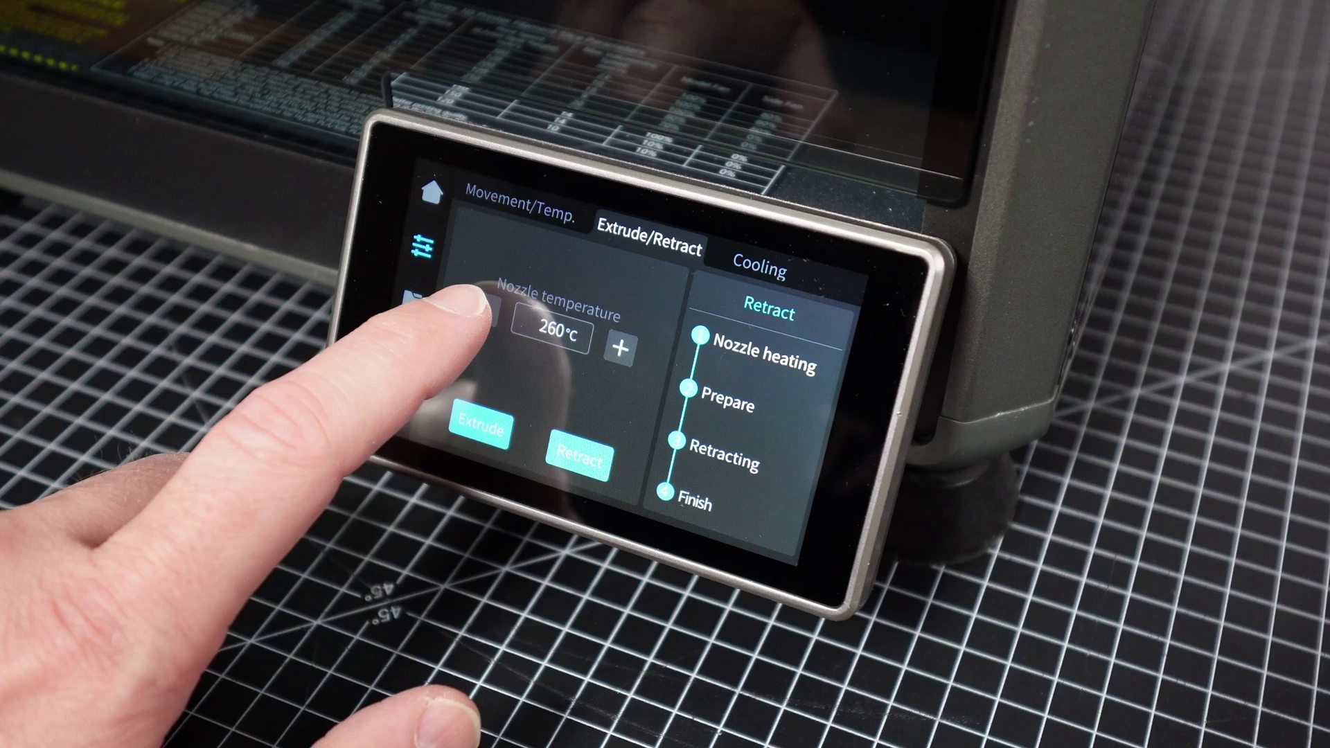
click(485, 310)
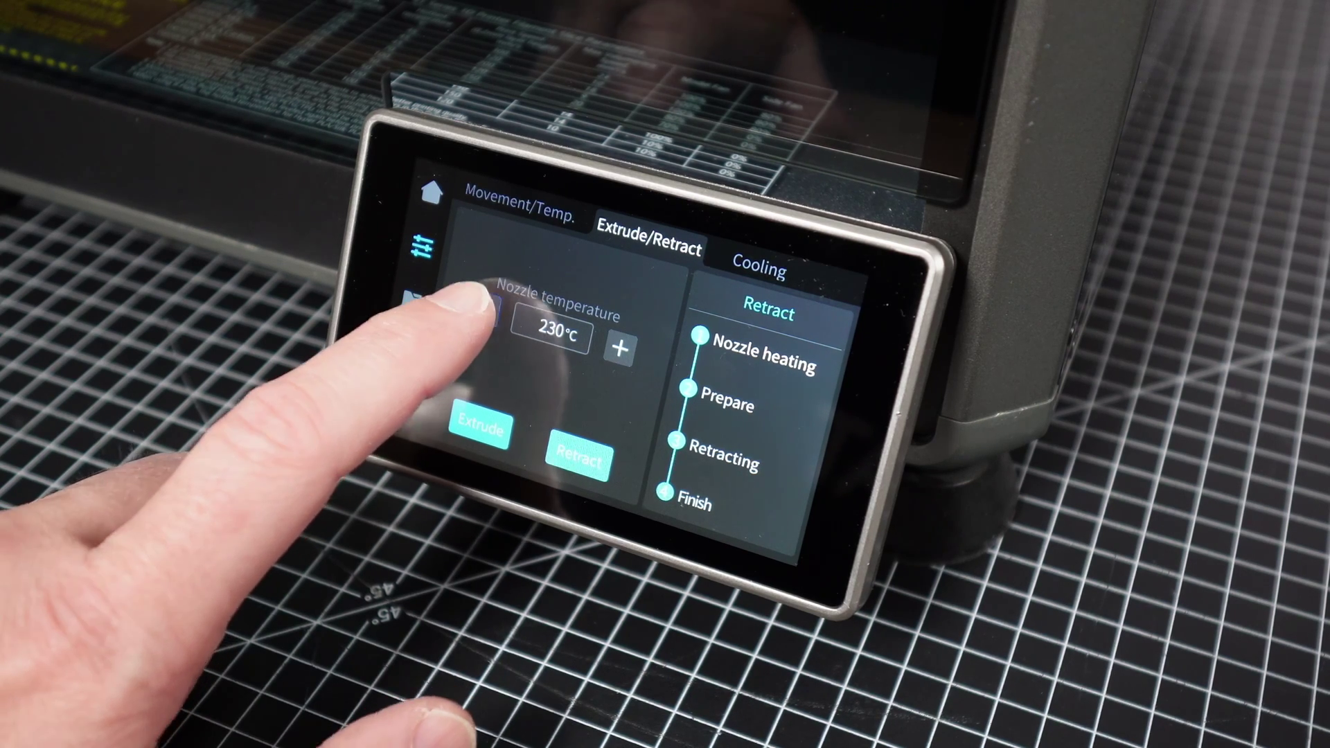
click(485, 310)
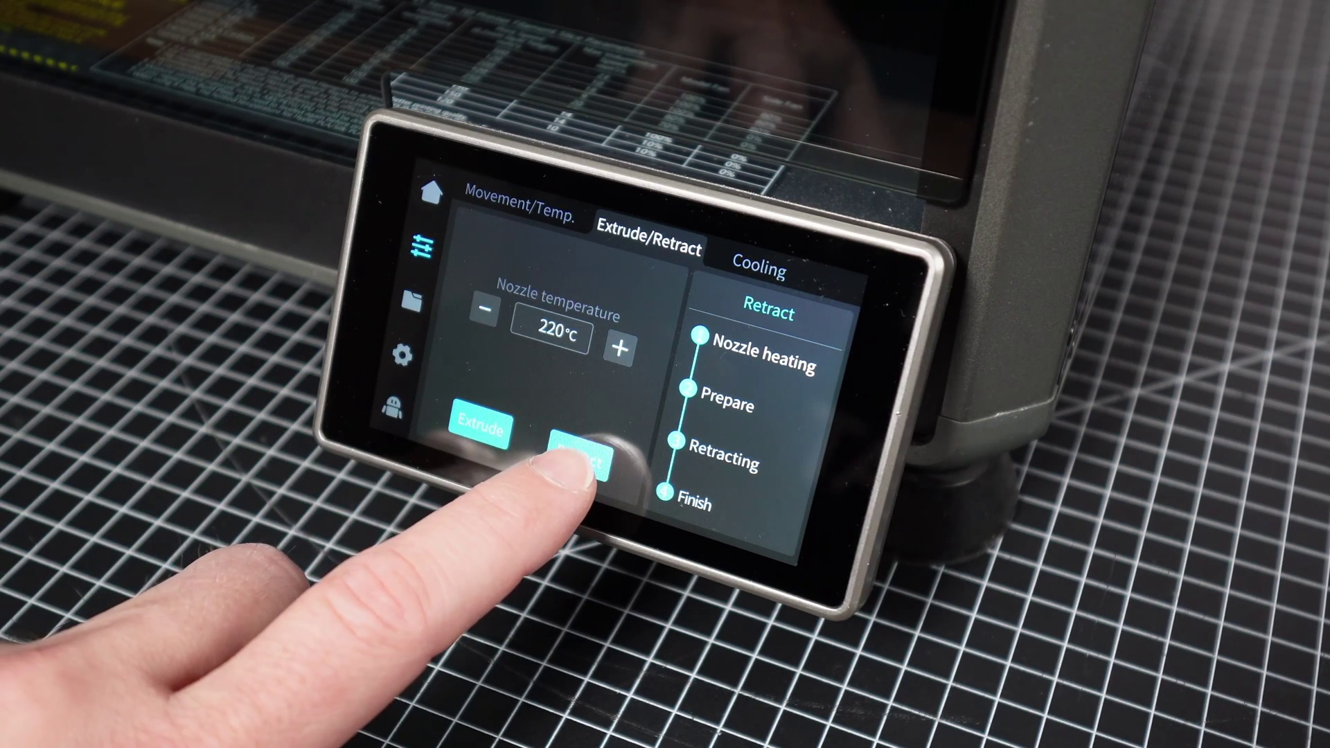
click(578, 454)
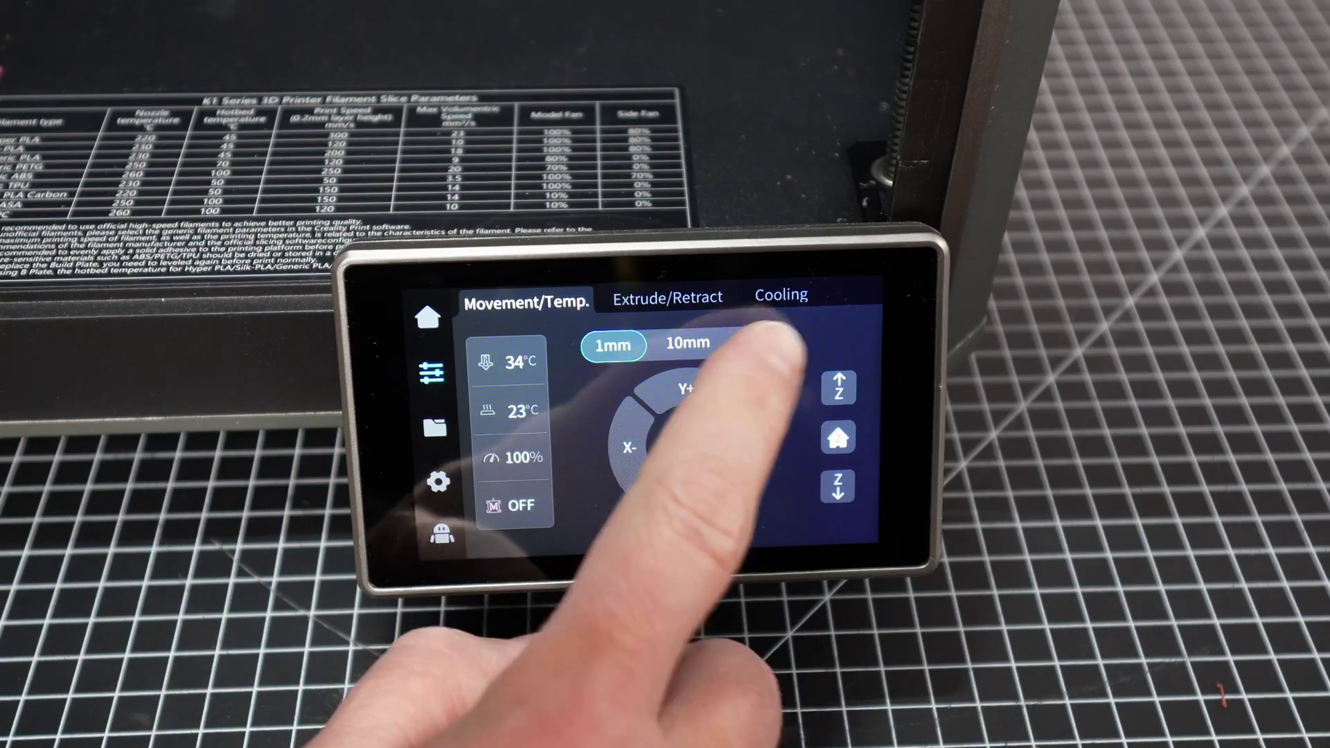
Choose the 30mm jog distance on the Movement/Temp tab.
click(765, 341)
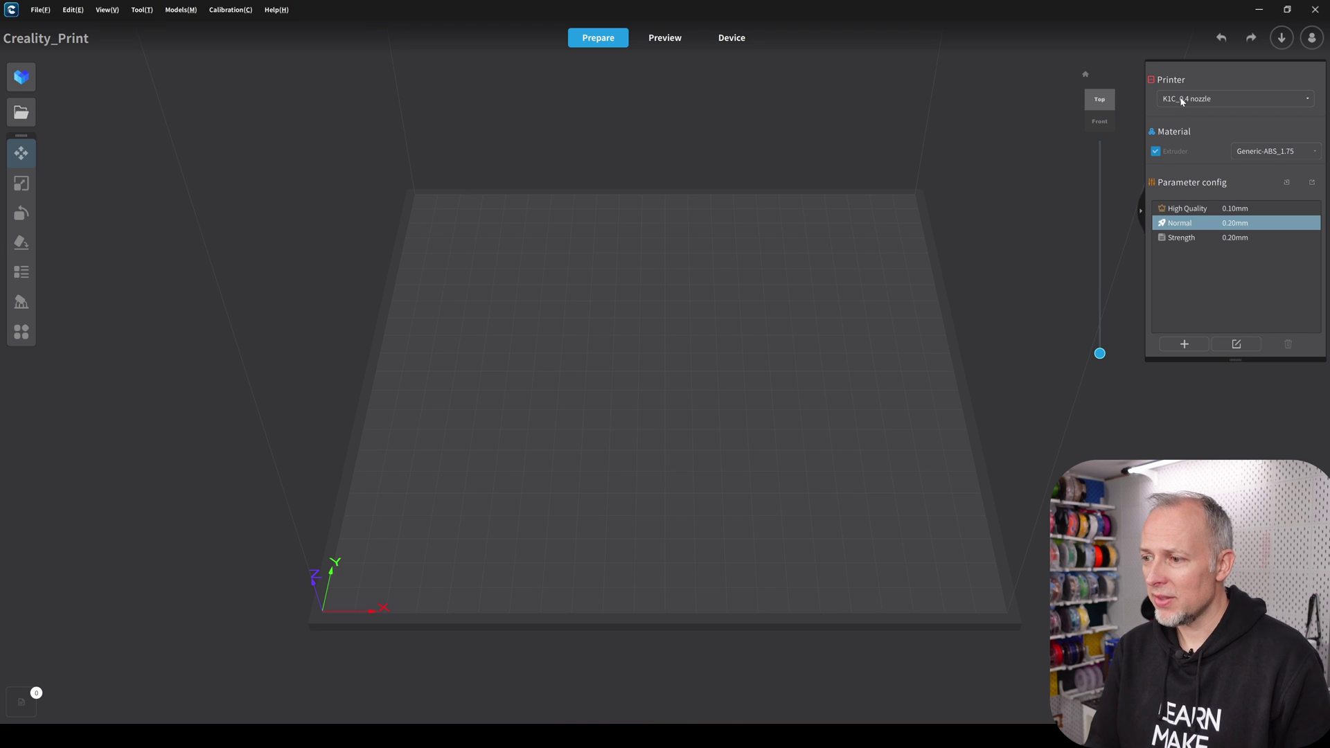
Go from the Printer dropdown to Manage and start creating a custom printer.
click(1182, 101)
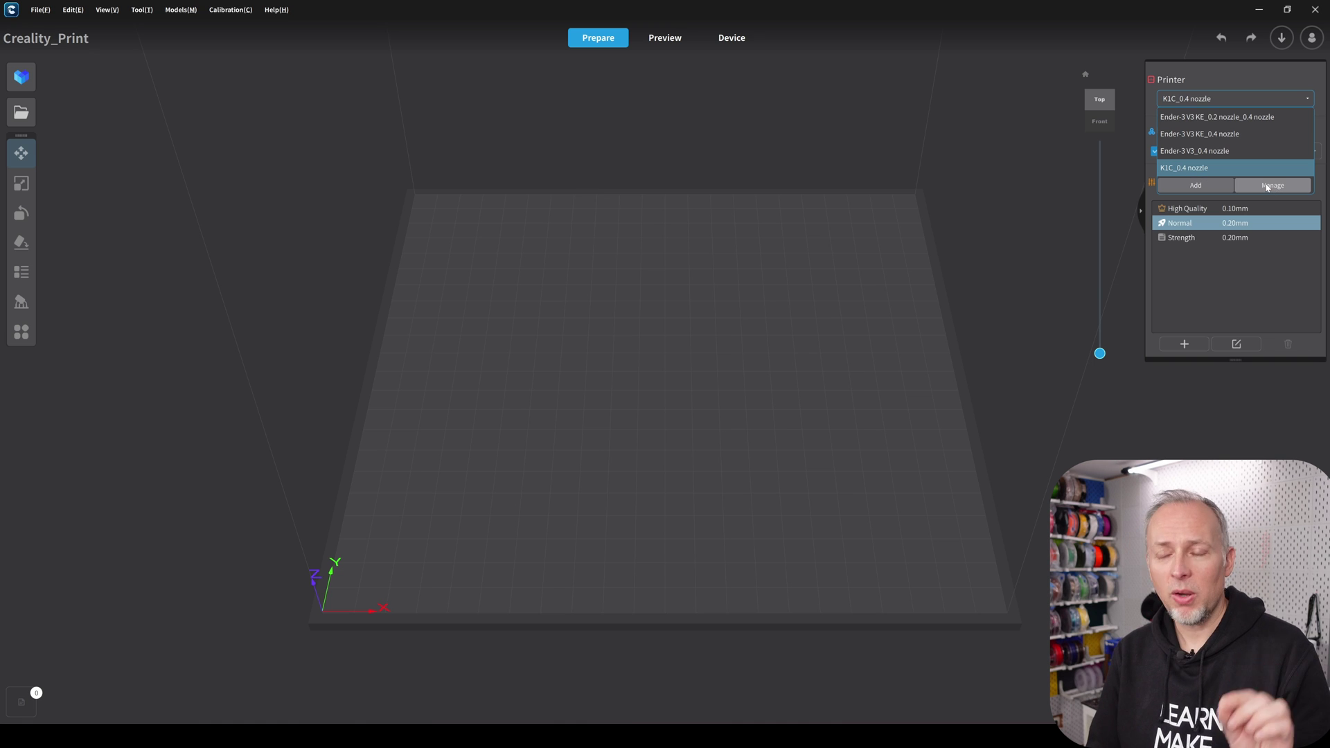
click(1269, 186)
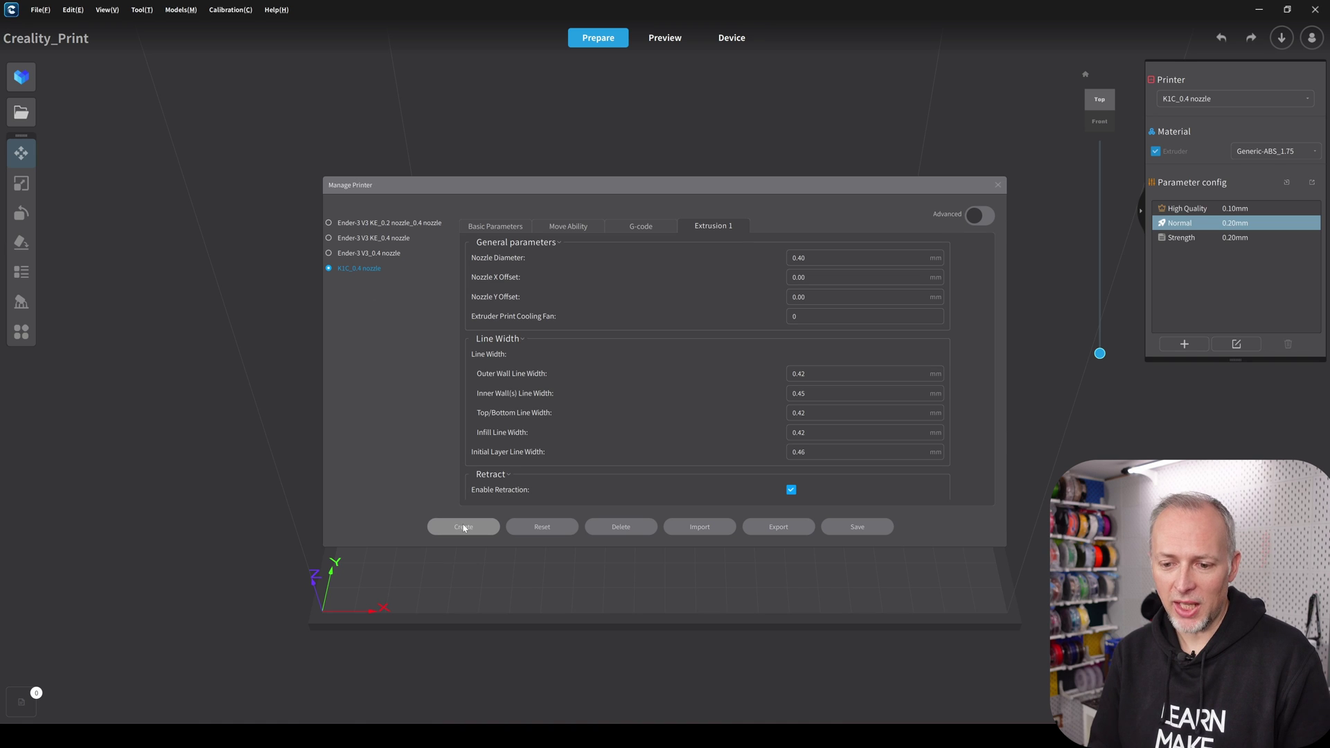
click(463, 527)
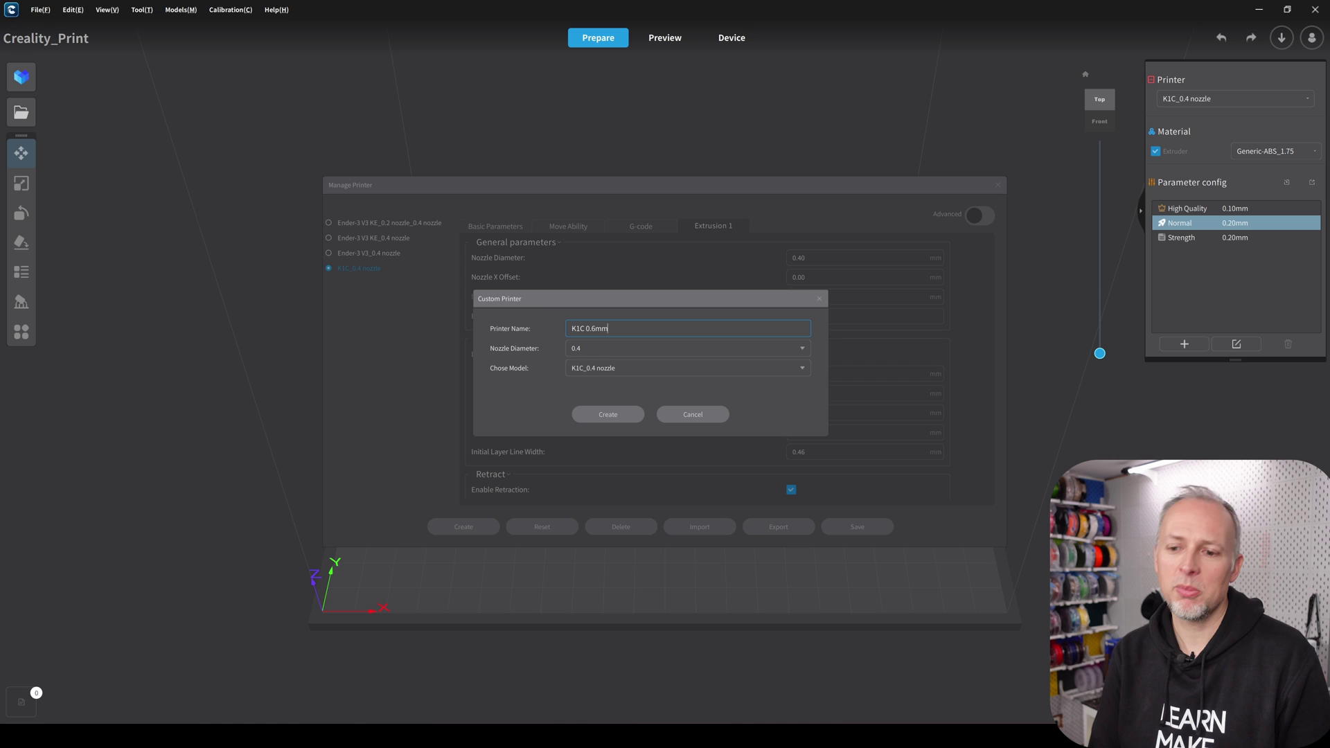
Complete the name 'K1C 0.6mm nozzle', keep the 0.4 nozzle diameter, and create the printer.
text(ozzle)
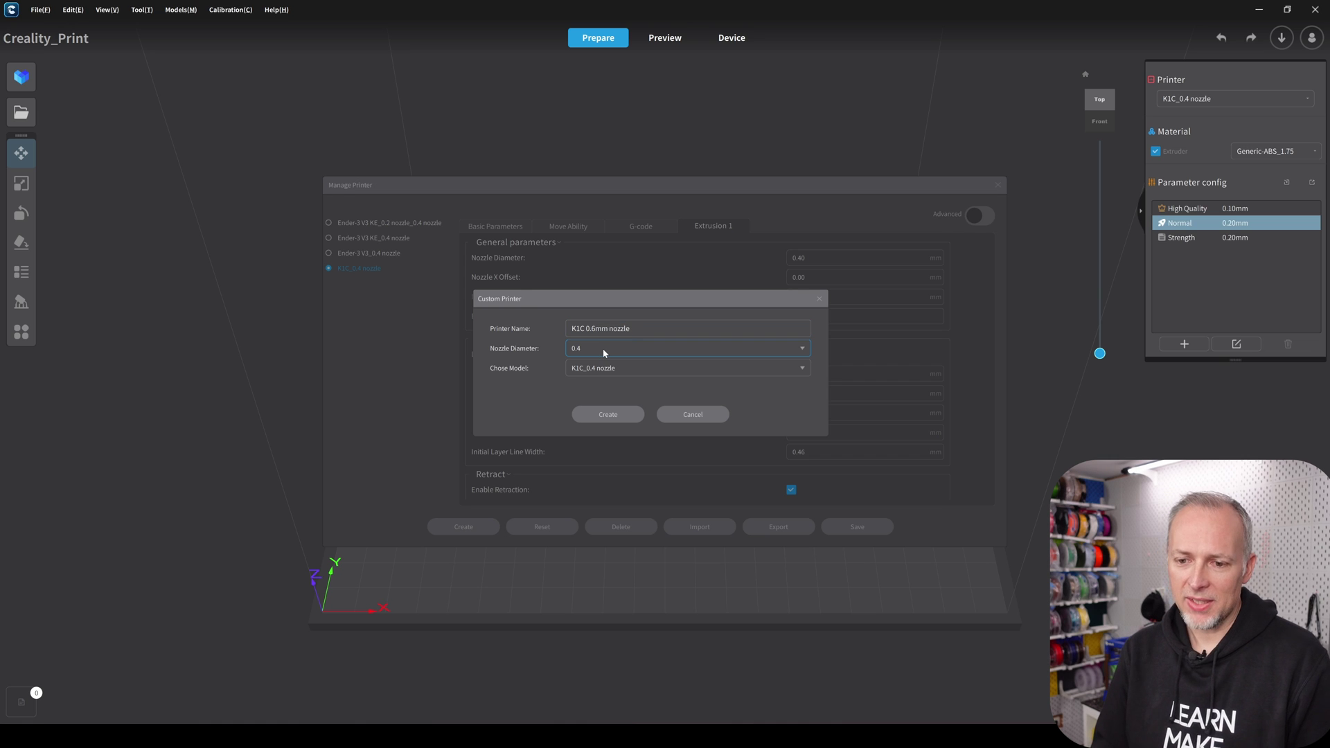
click(603, 351)
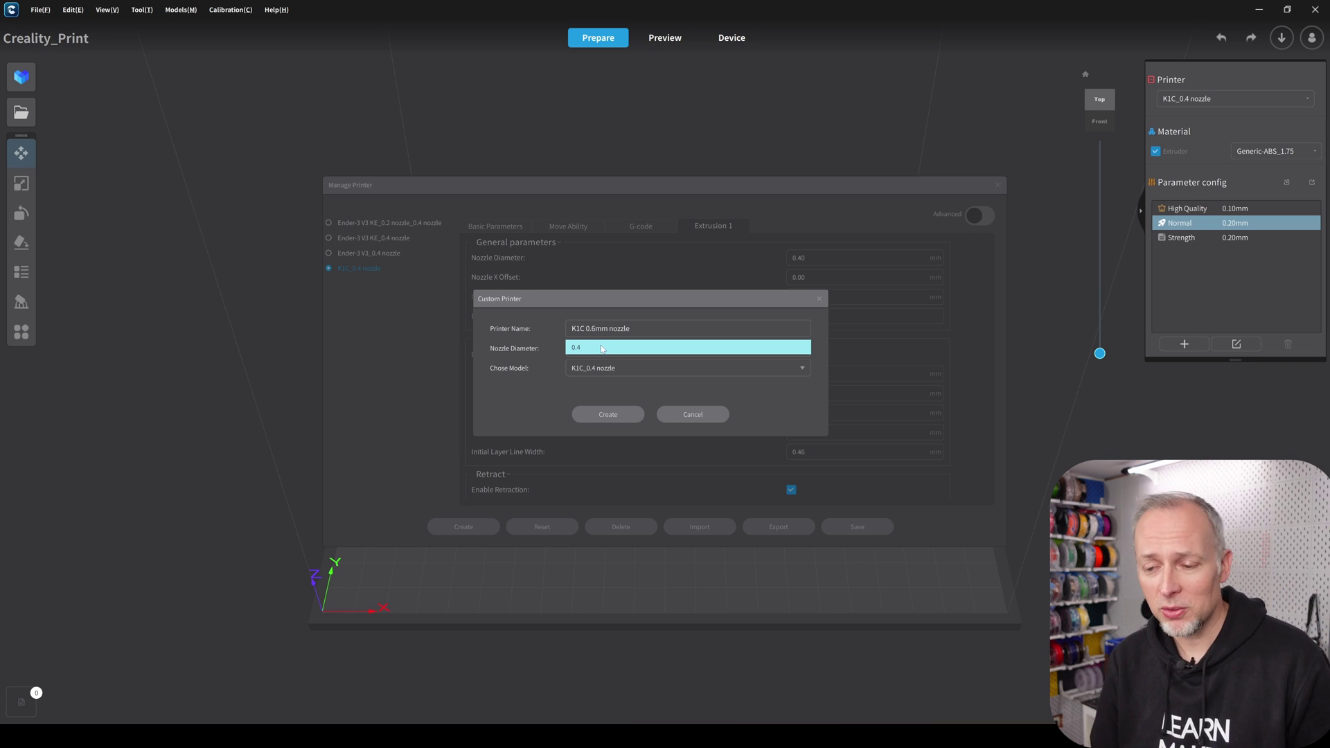
click(600, 348)
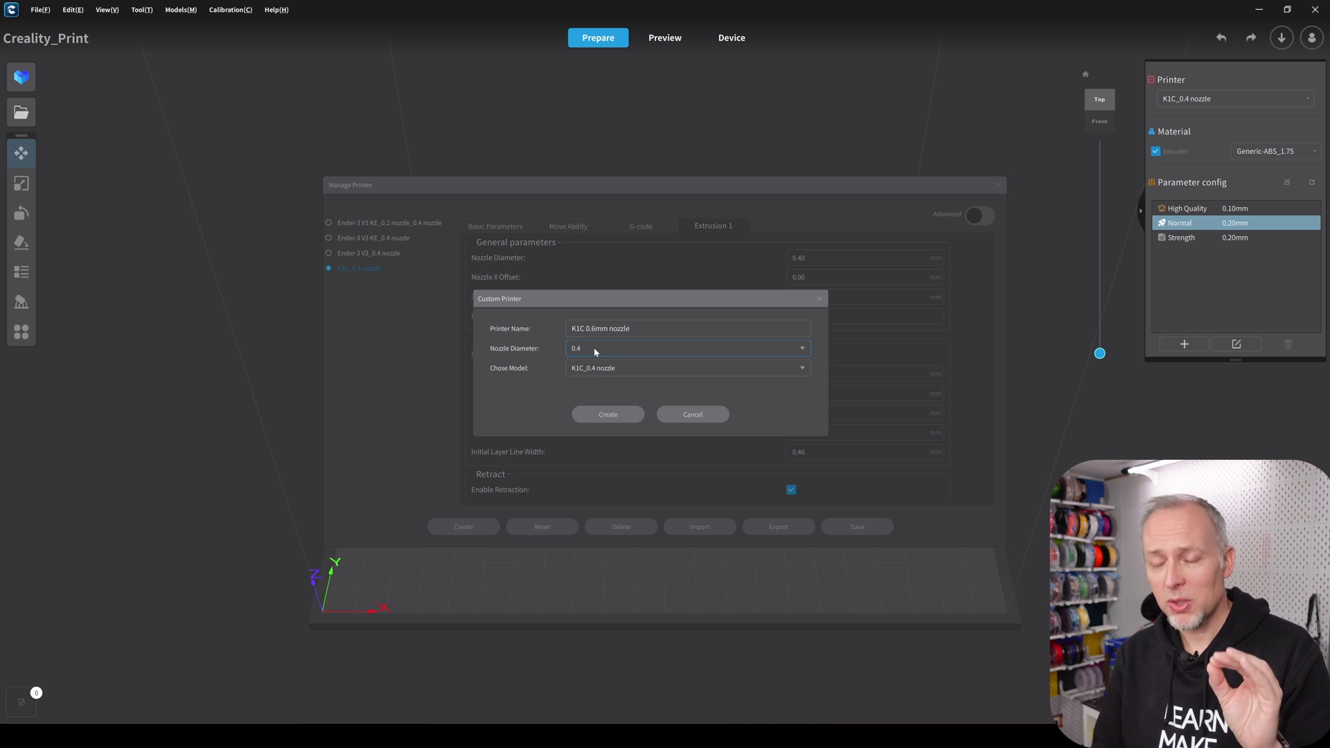
click(606, 416)
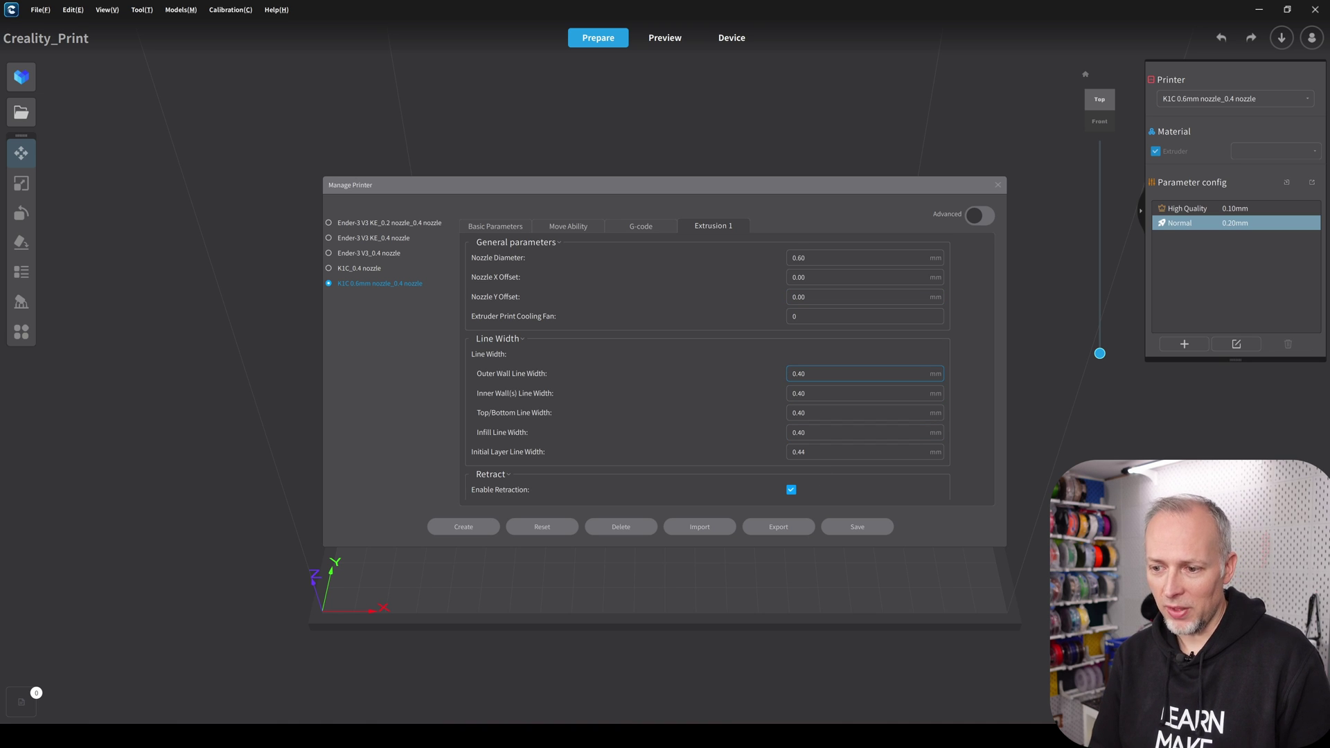
Set the Extrusion 1 line widths, including Top/Bottom and Initial Layer, to 0.60 mm and save.
click(859, 432)
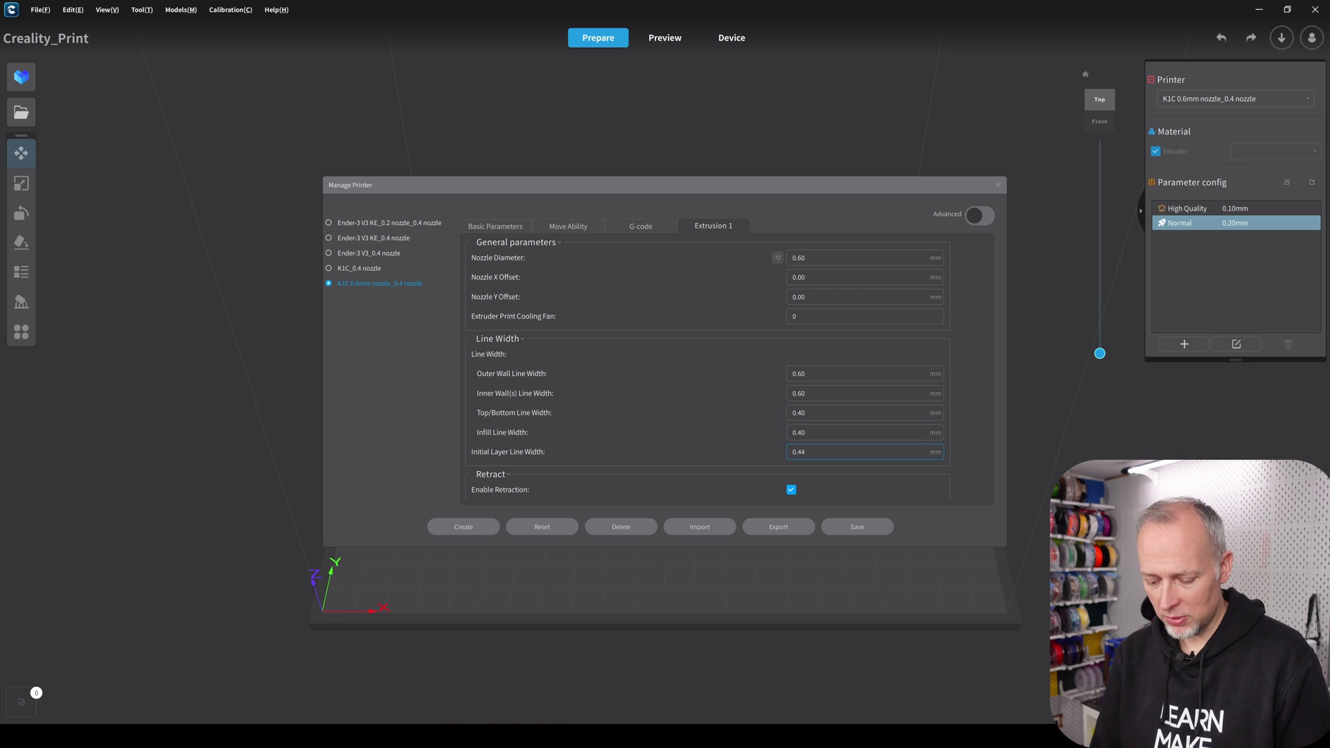
double_click(801, 413)
text(0.60)
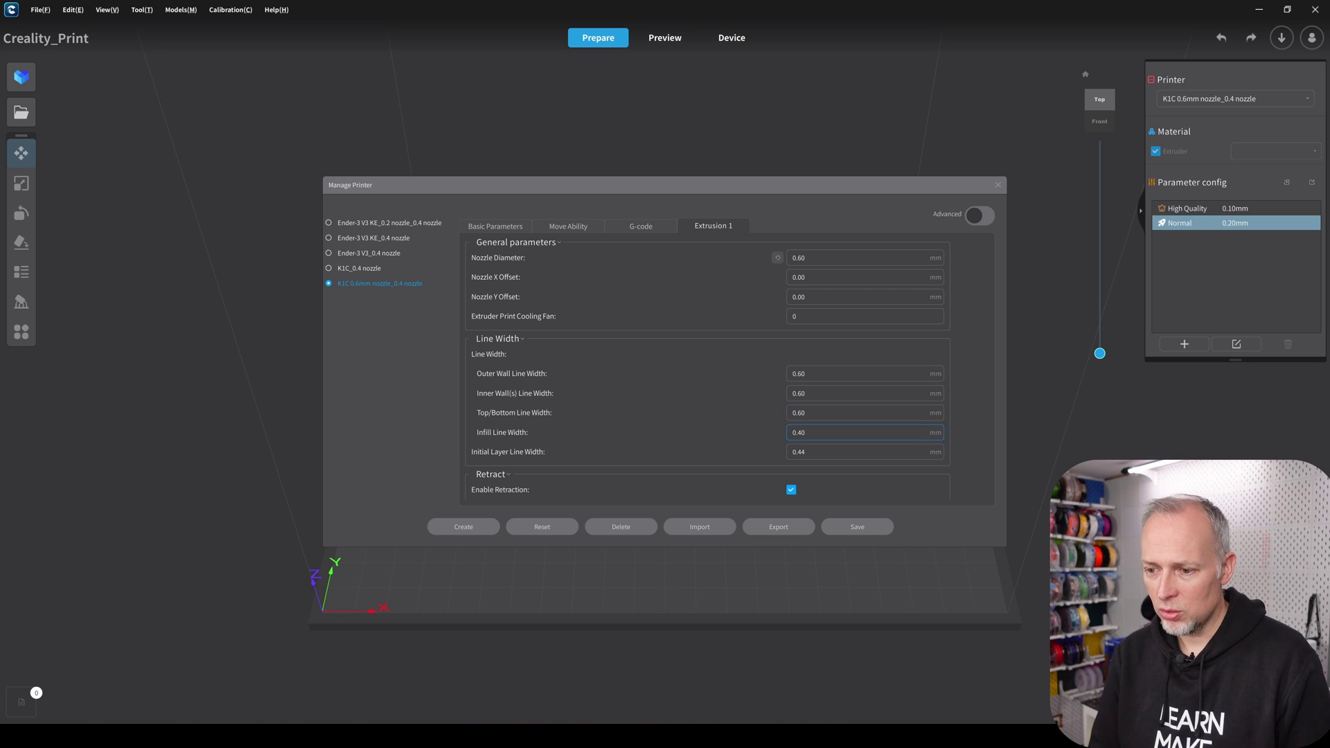
double_click(801, 451)
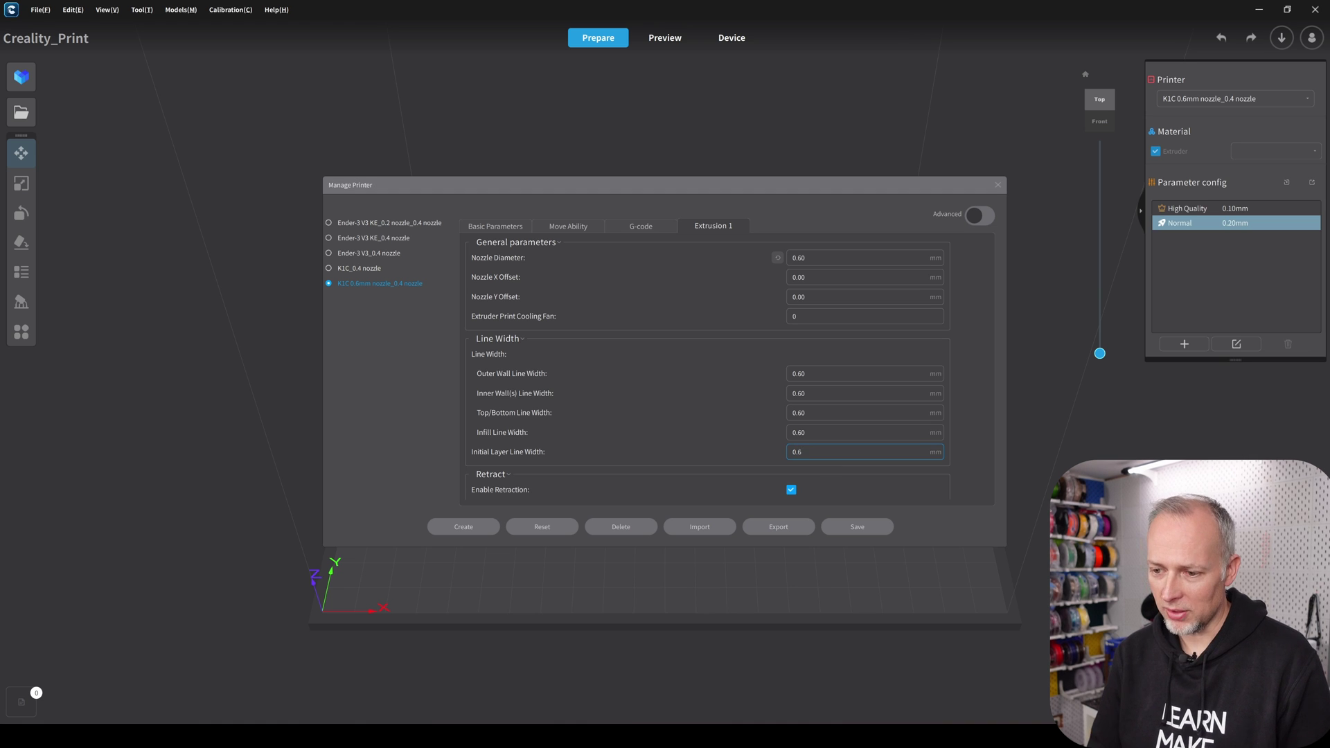
scroll(801, 451, down, 3)
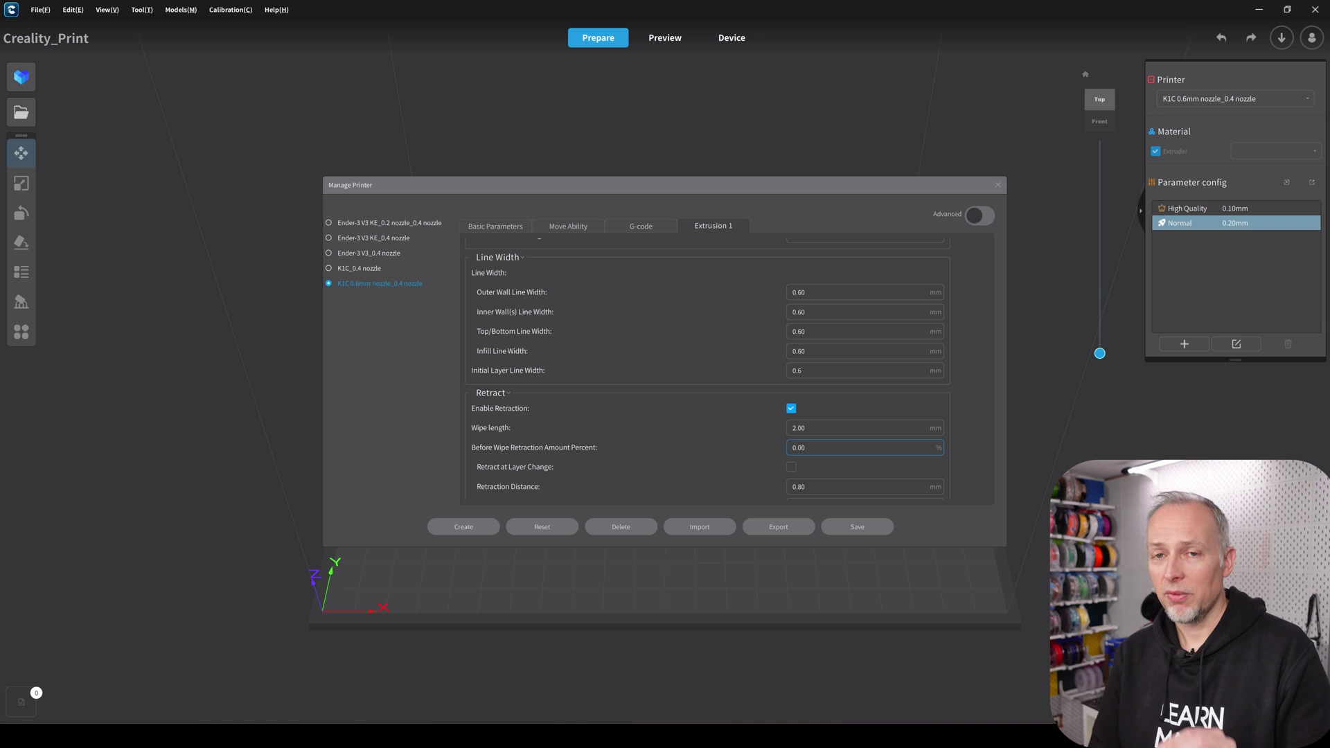
click(857, 526)
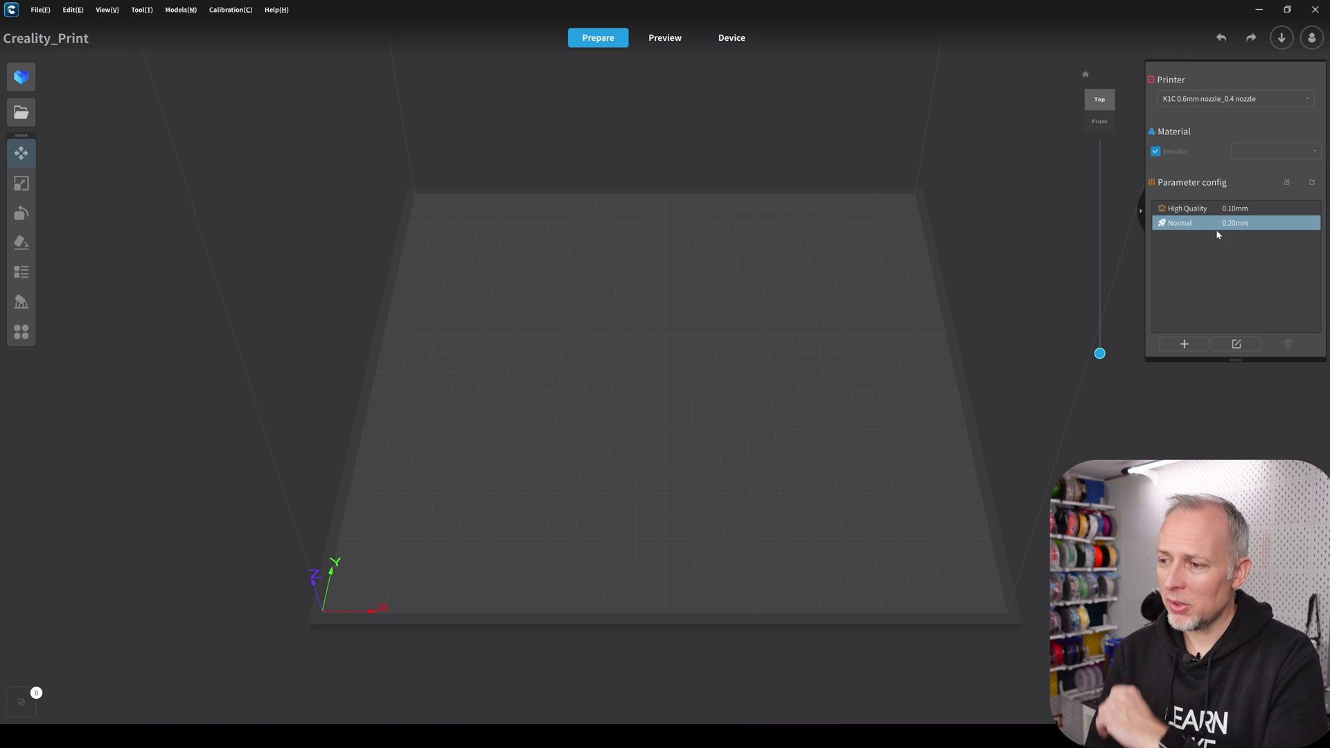
mouse_move(1200, 218)
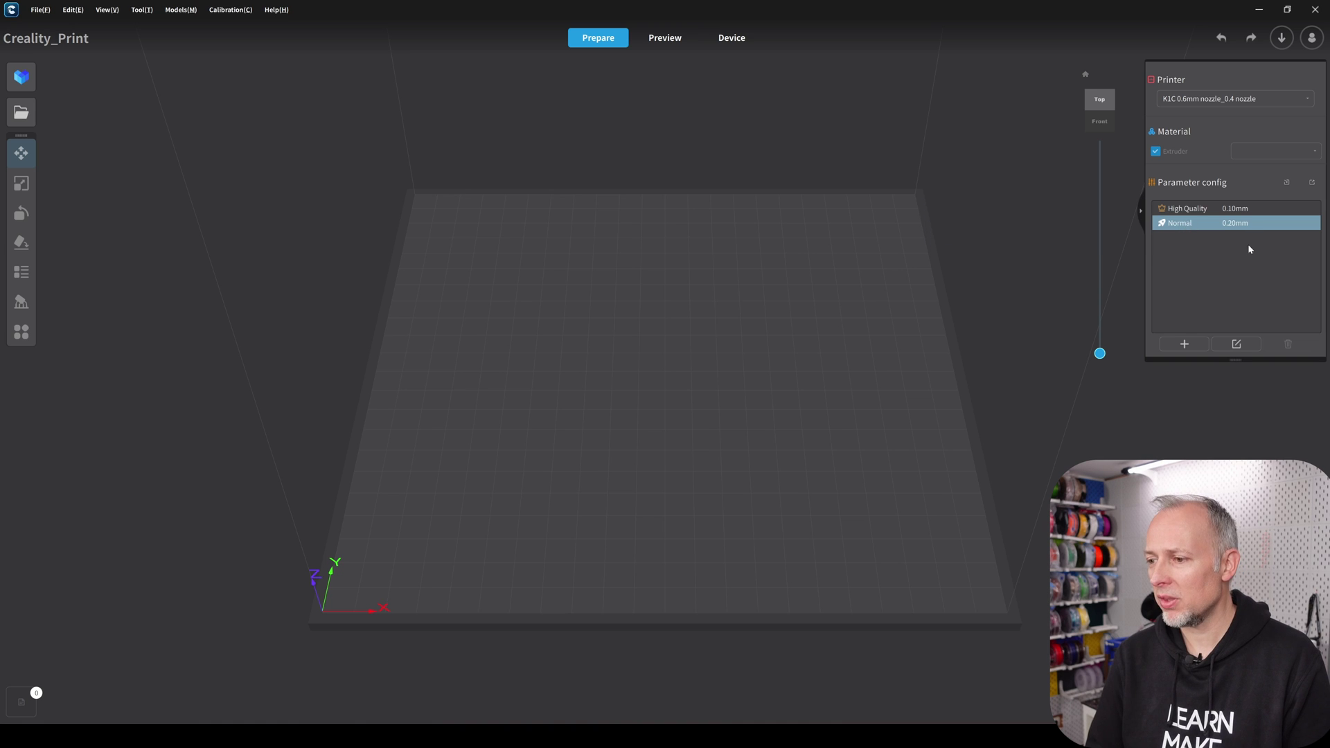
Edit the Normal profile and view its Extruder line widths, all at 0.60 mm.
click(1237, 344)
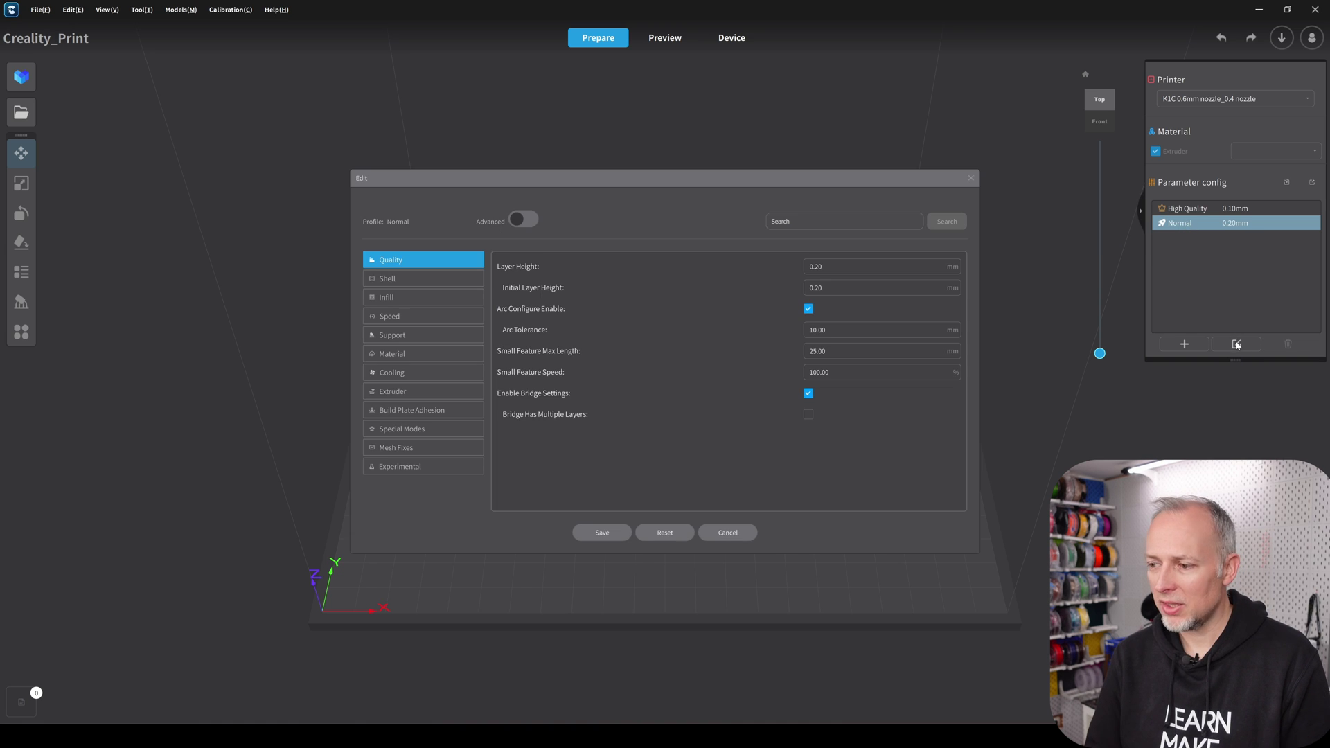
click(394, 392)
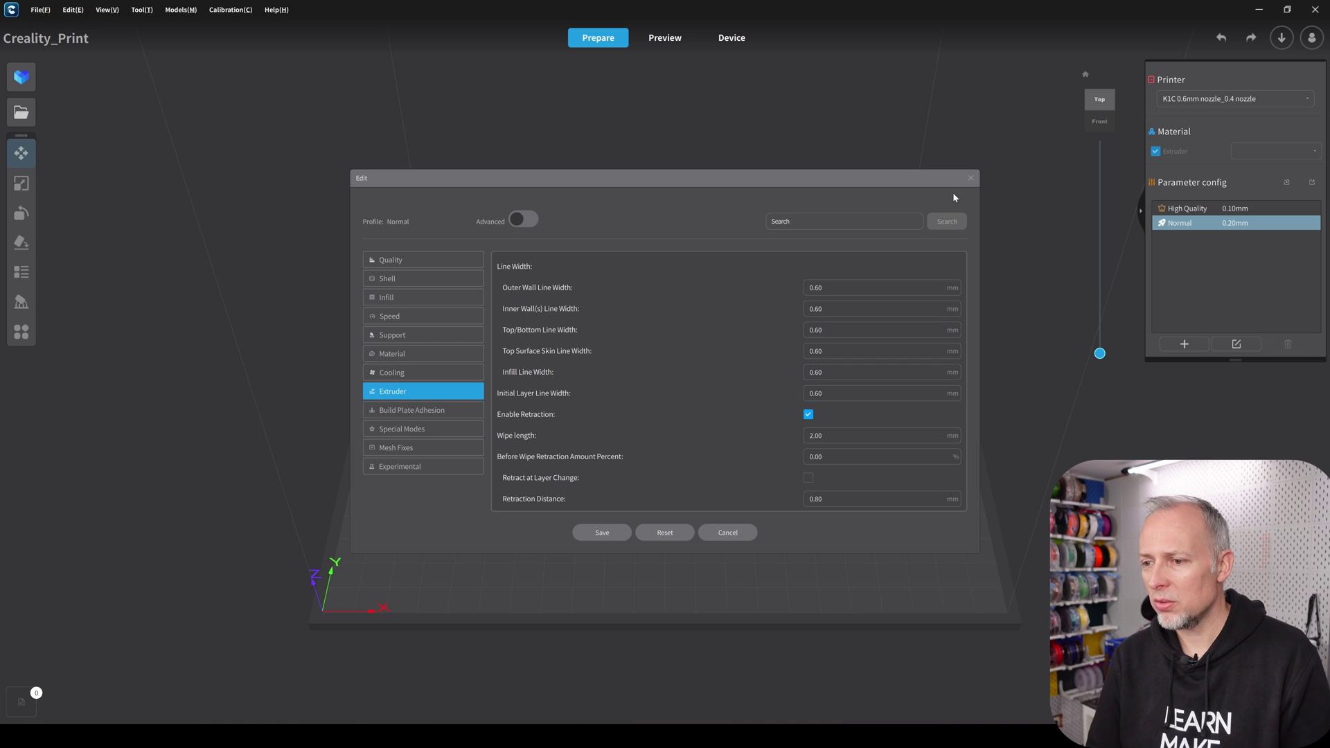
Close the Normal profile's Edit dialog.
click(970, 178)
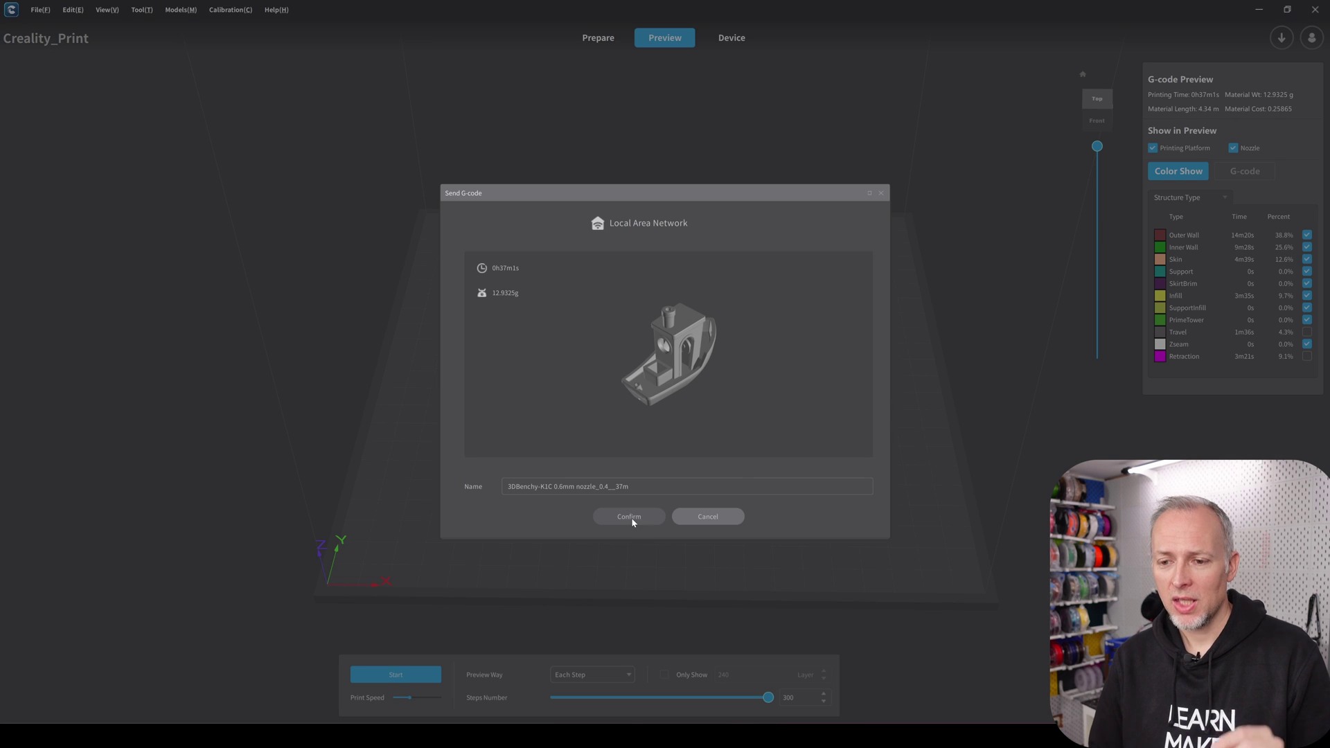
Confirm the G-code send, untick Printer Match, and select the K1C device card.
click(630, 517)
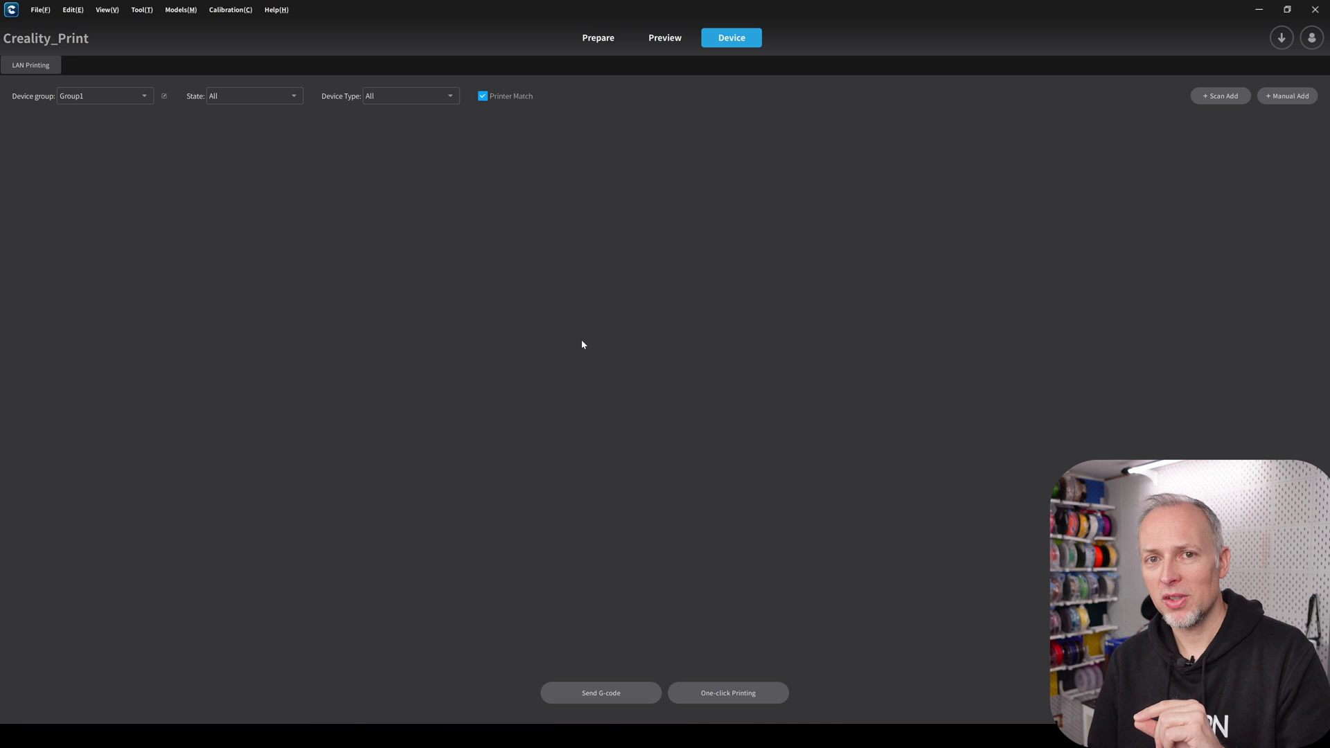
click(506, 98)
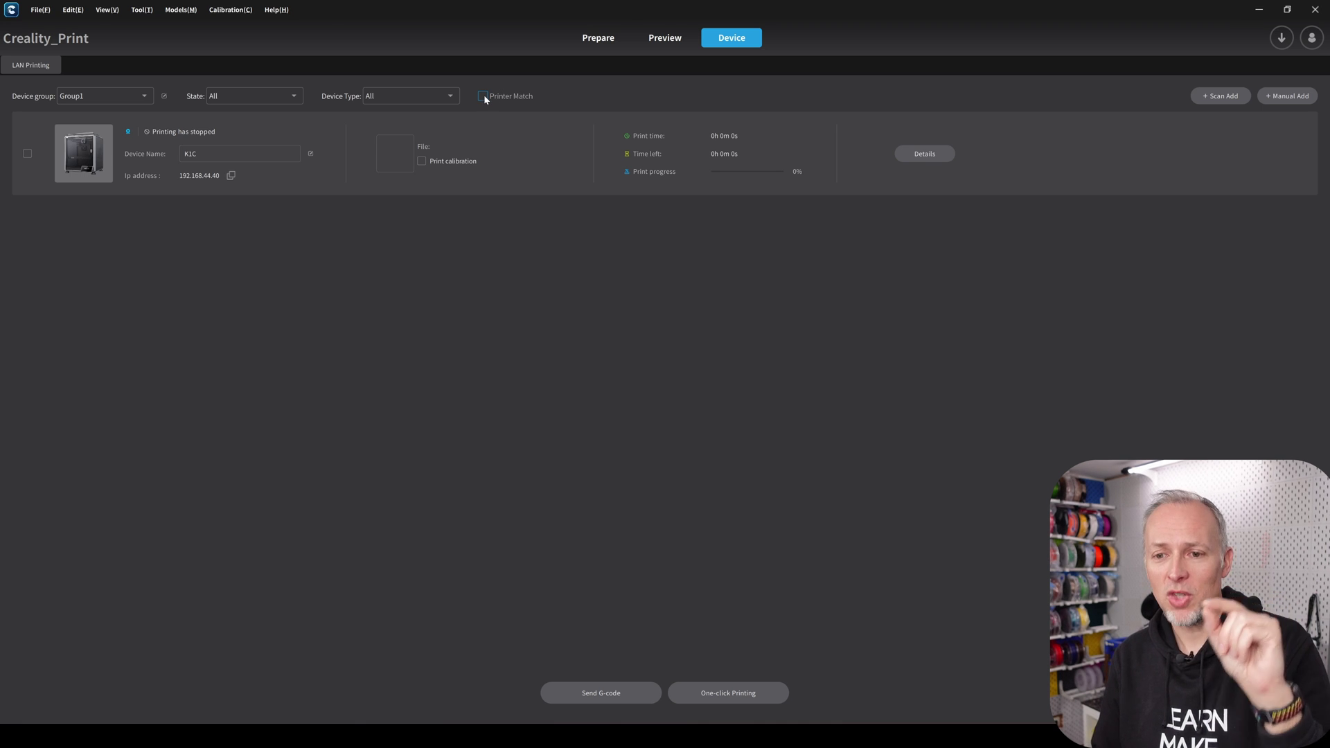
click(470, 151)
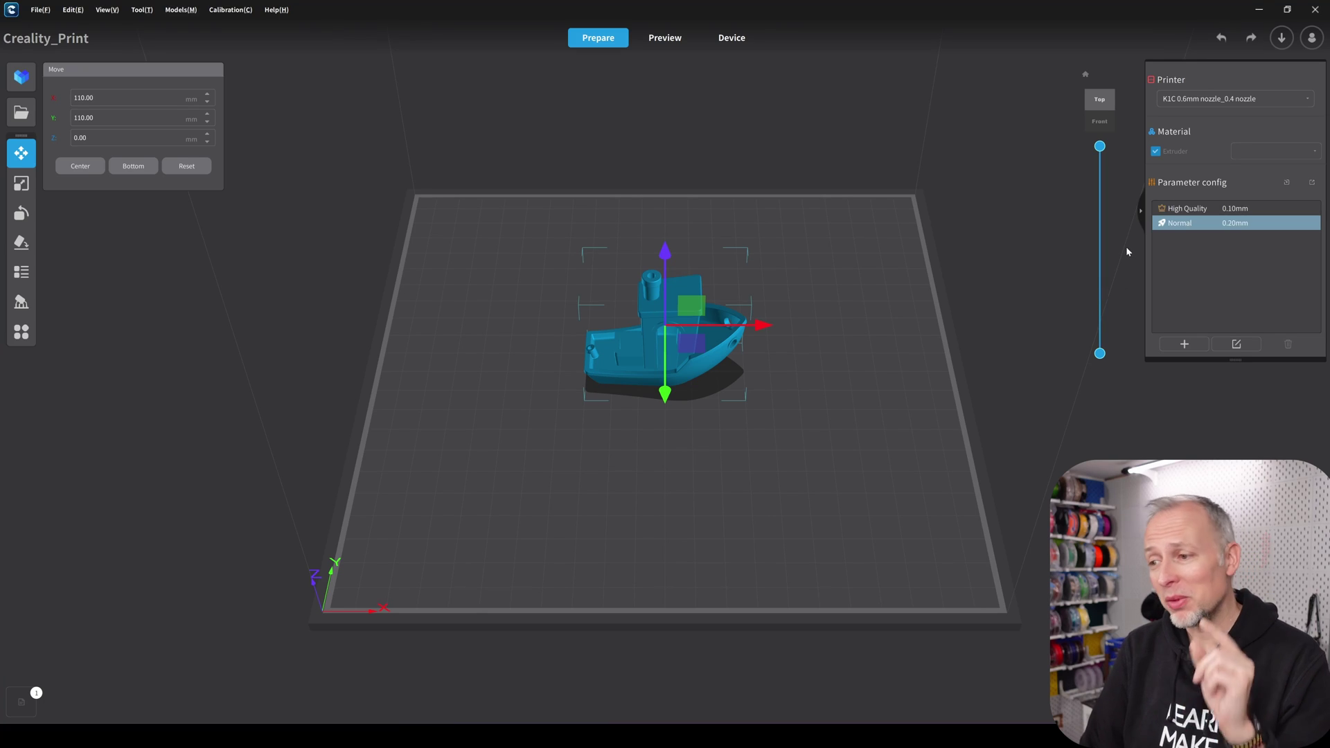
Browse the extruder's material options and begin adding a new material.
click(1257, 151)
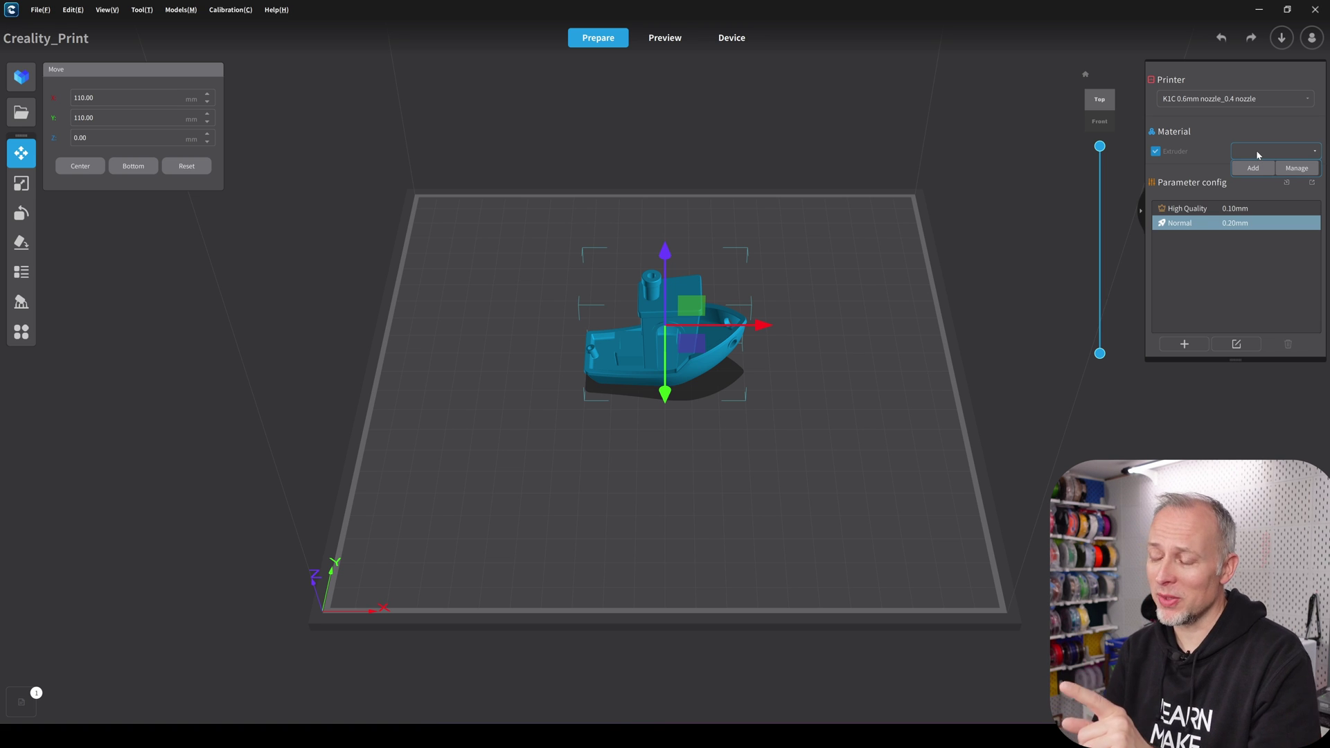
click(1301, 169)
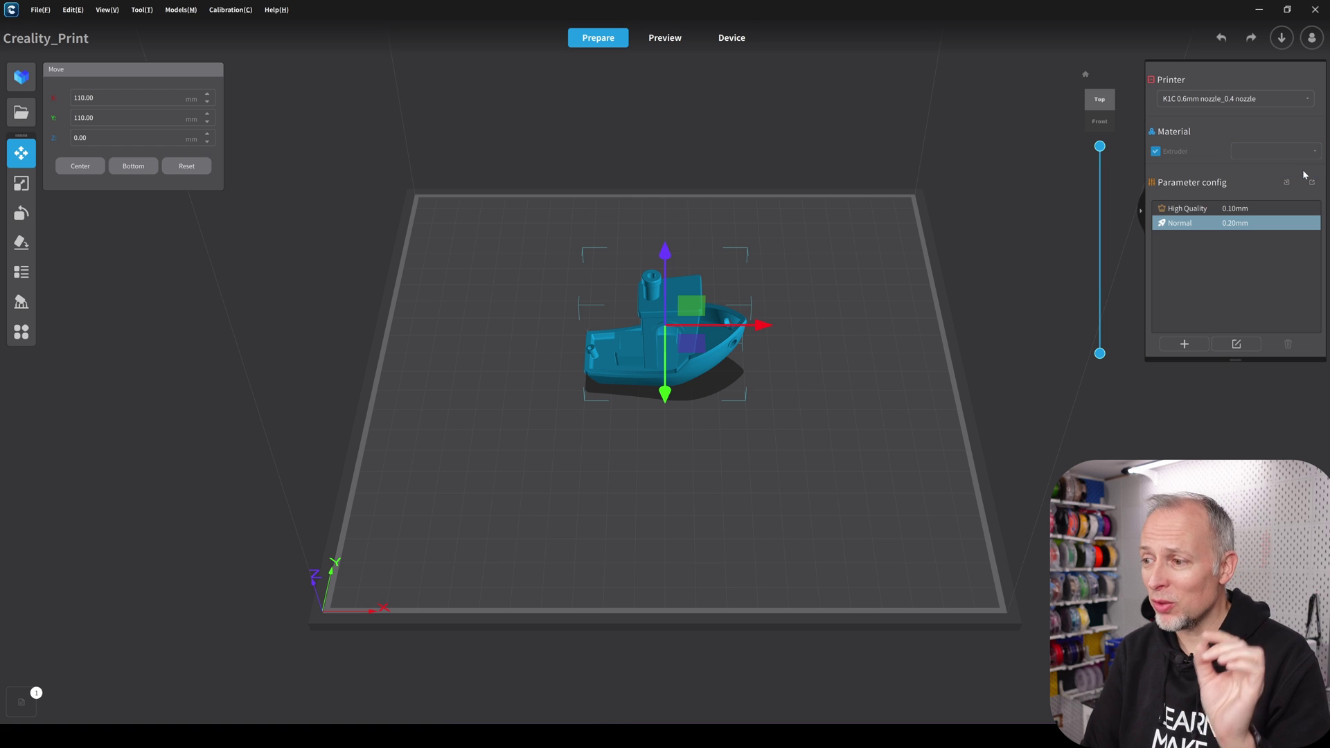
click(1278, 152)
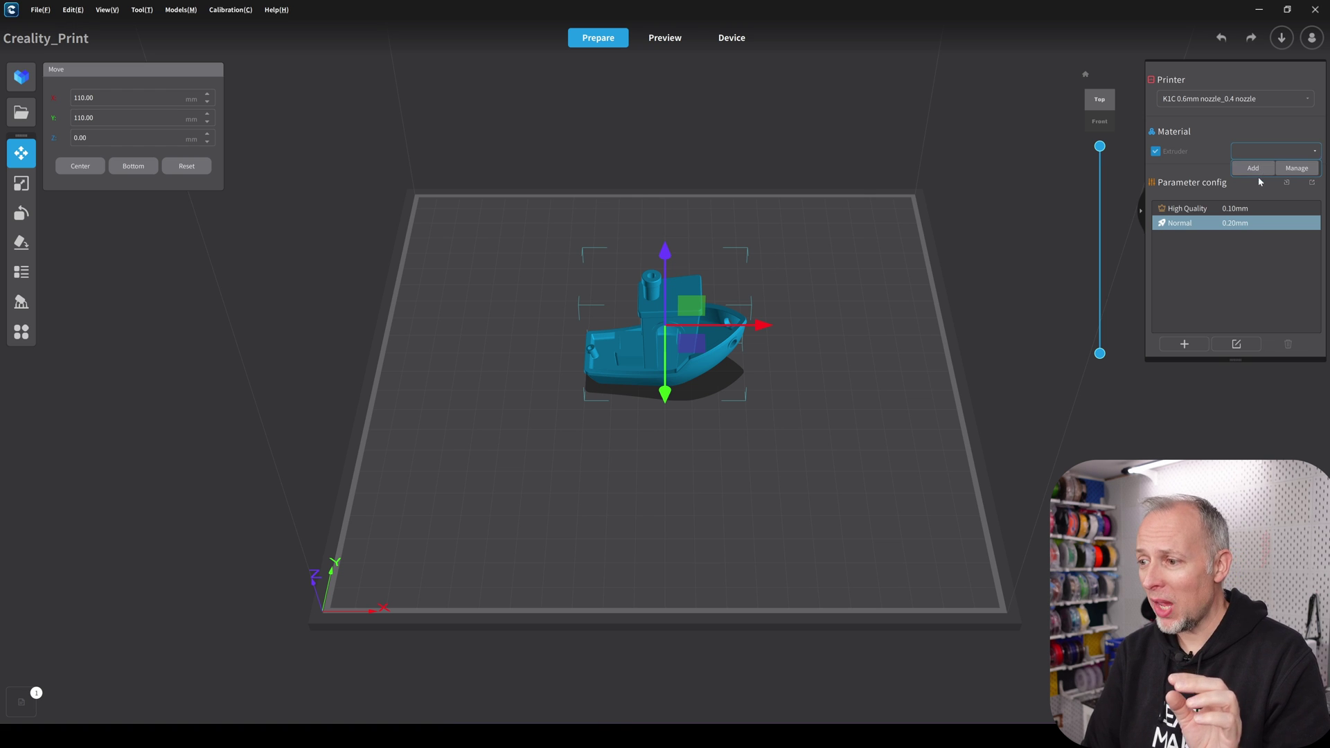
click(1245, 169)
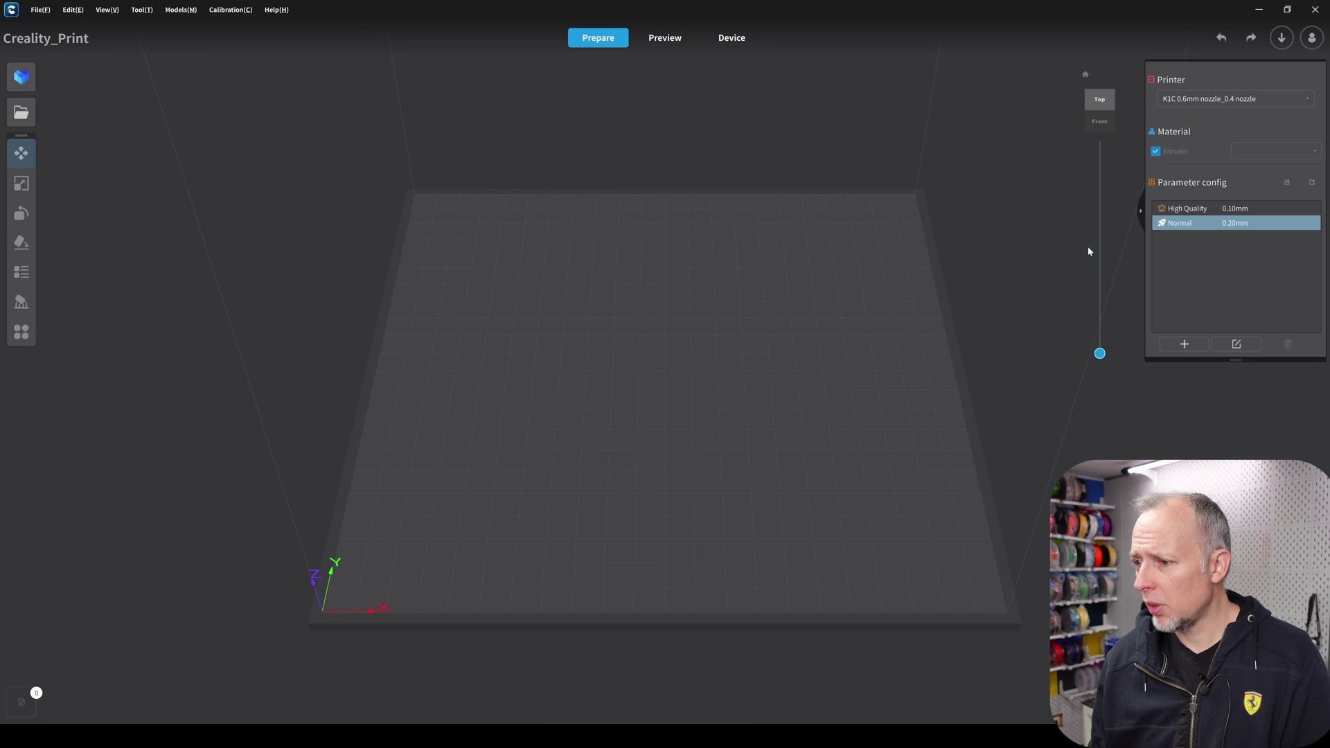
Delete the K1C 0.6mm nozzle_0.4 nozzle profile in printer management.
click(1267, 99)
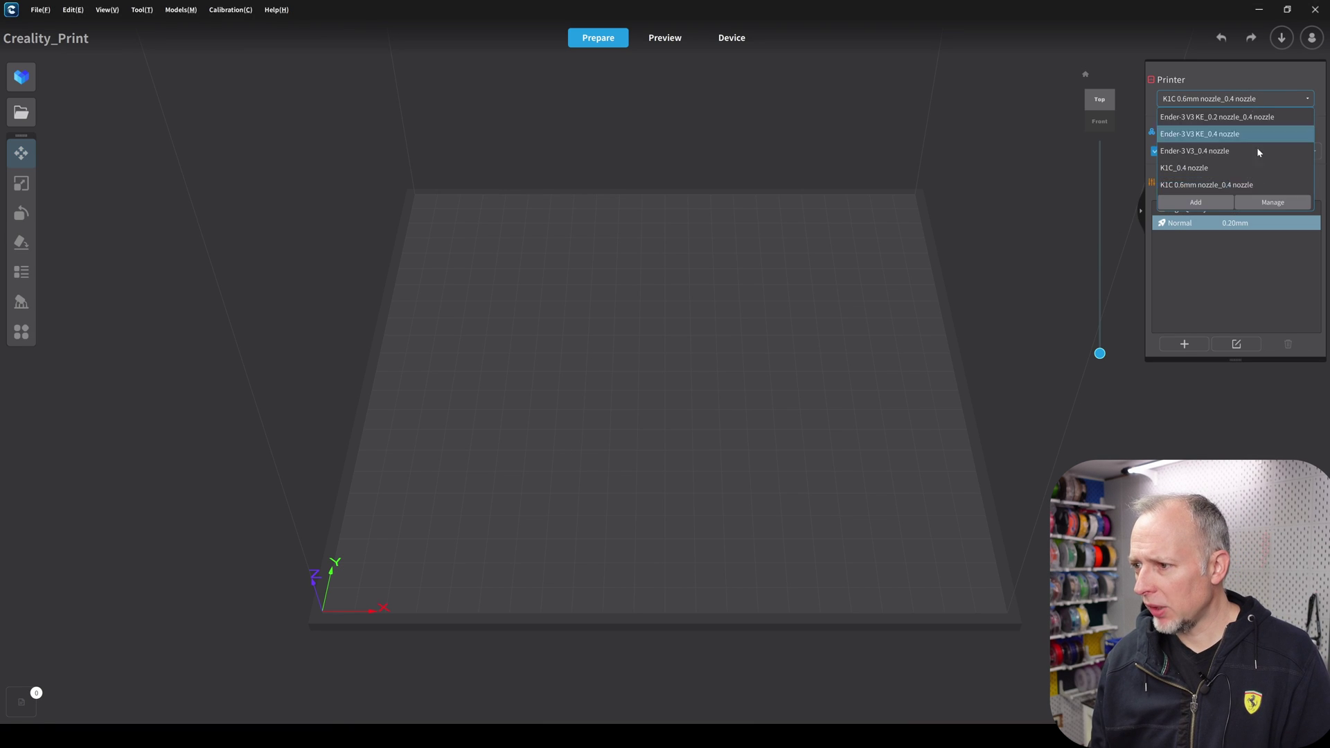
click(1259, 204)
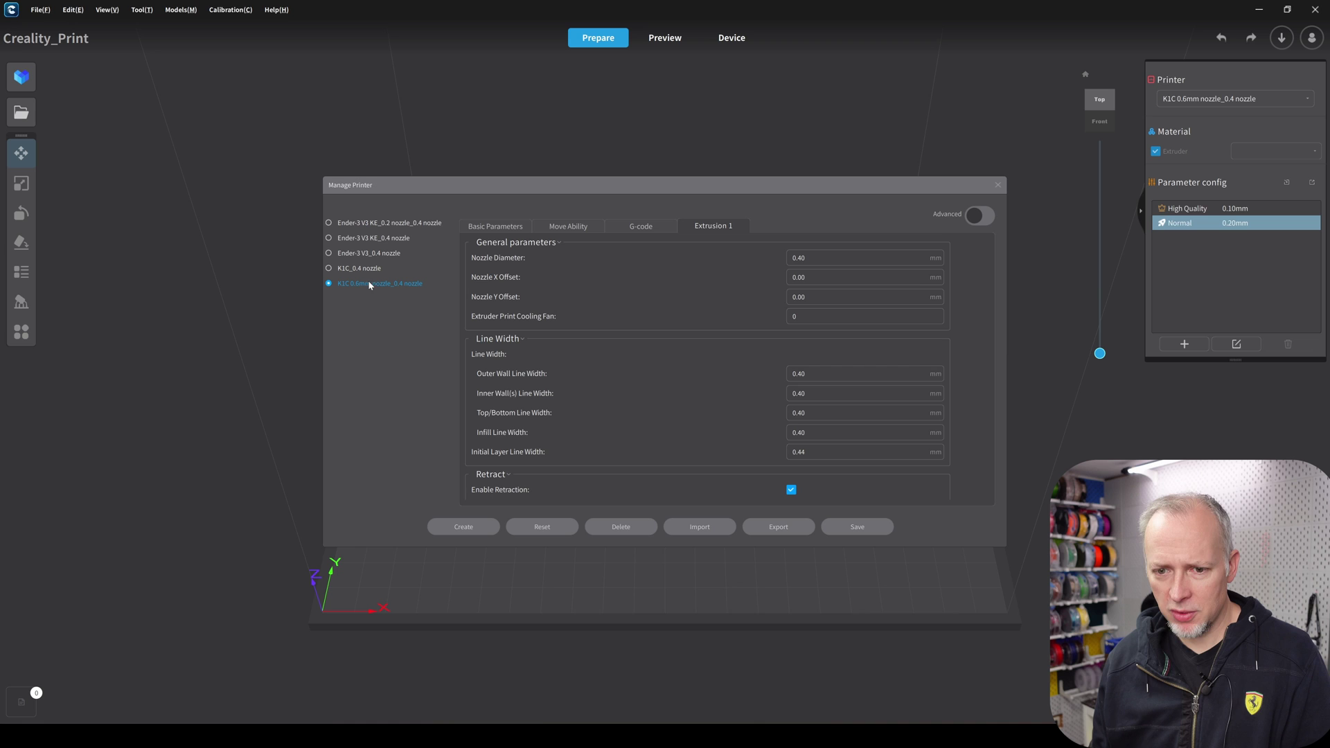
click(615, 527)
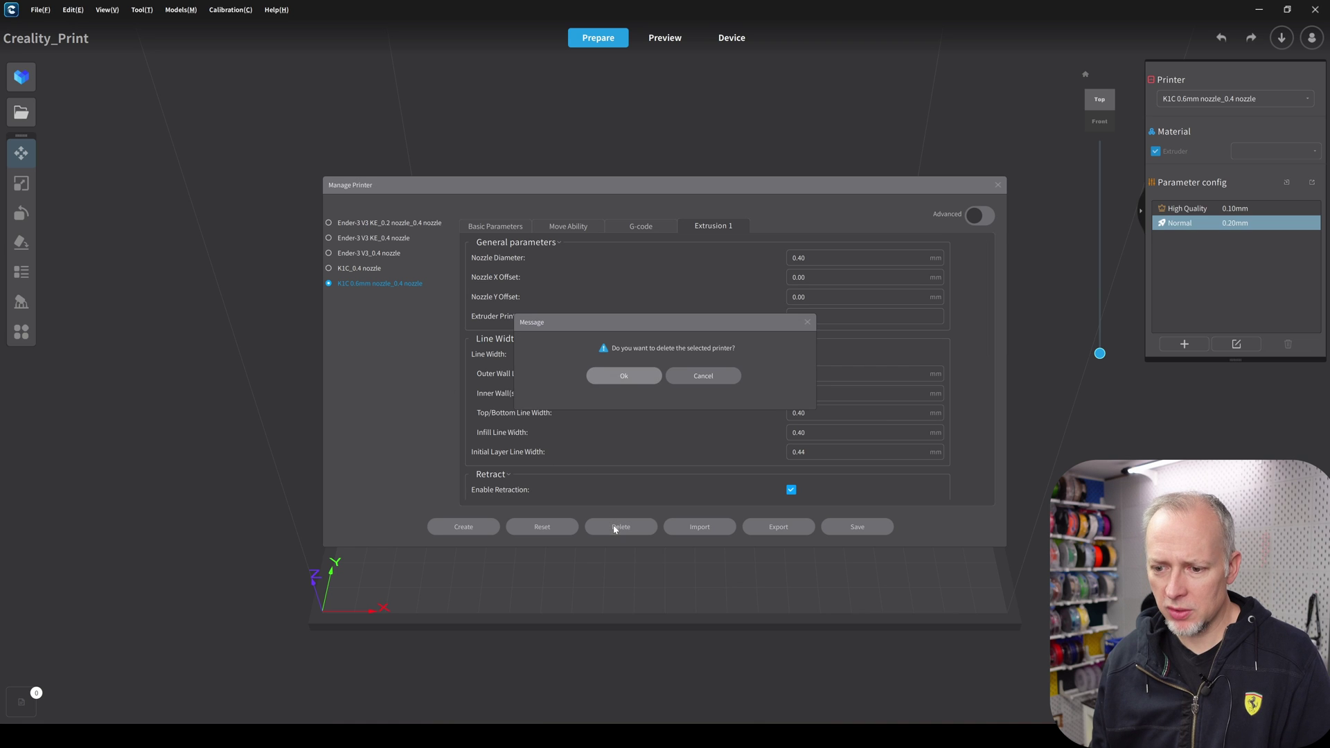
Confirm the deletion, then set K1C_0.4 nozzle's diameter to 0.60 mm and save.
click(619, 378)
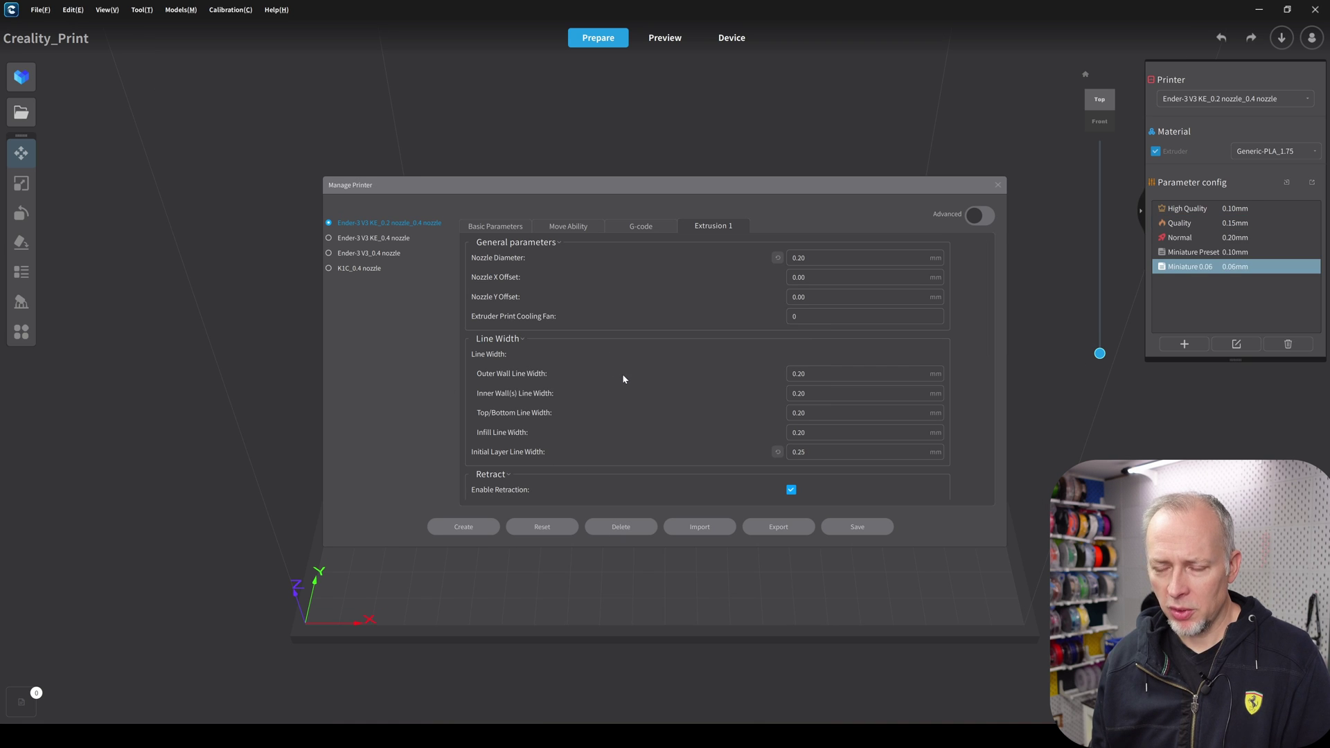
click(356, 269)
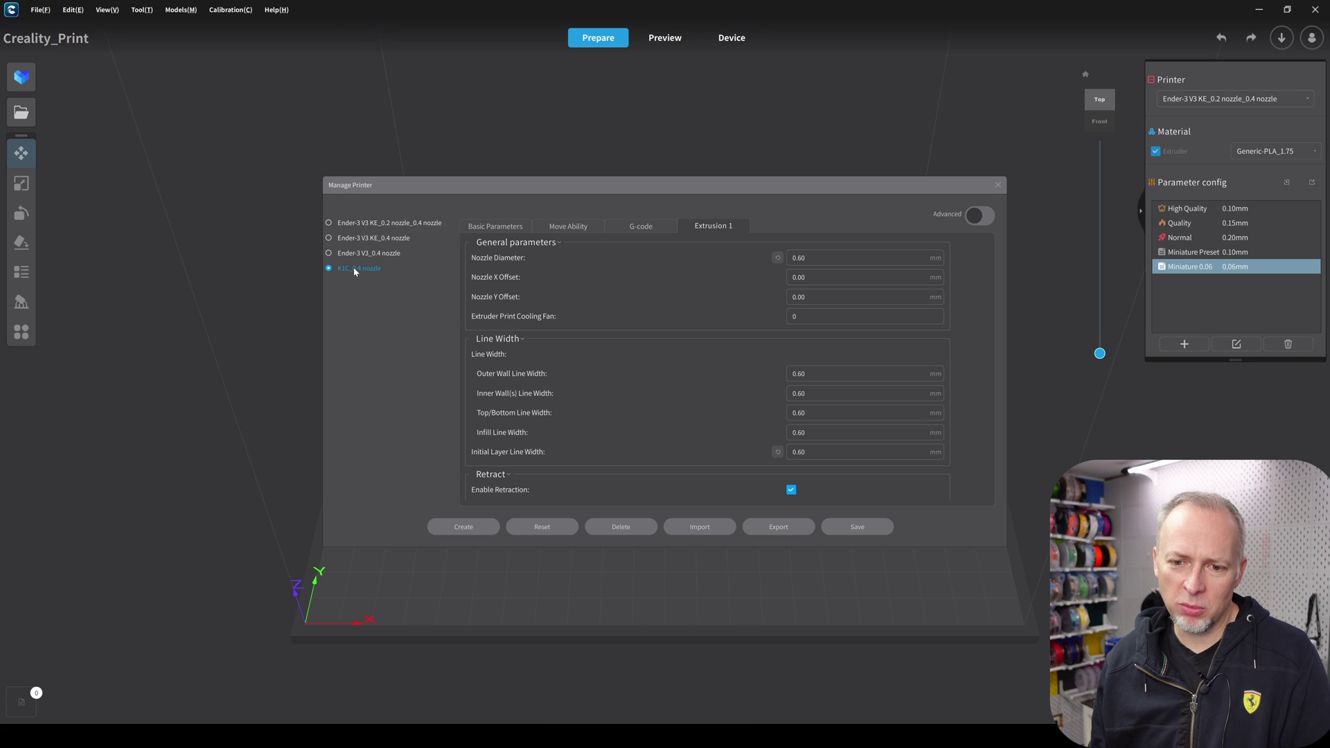
click(814, 277)
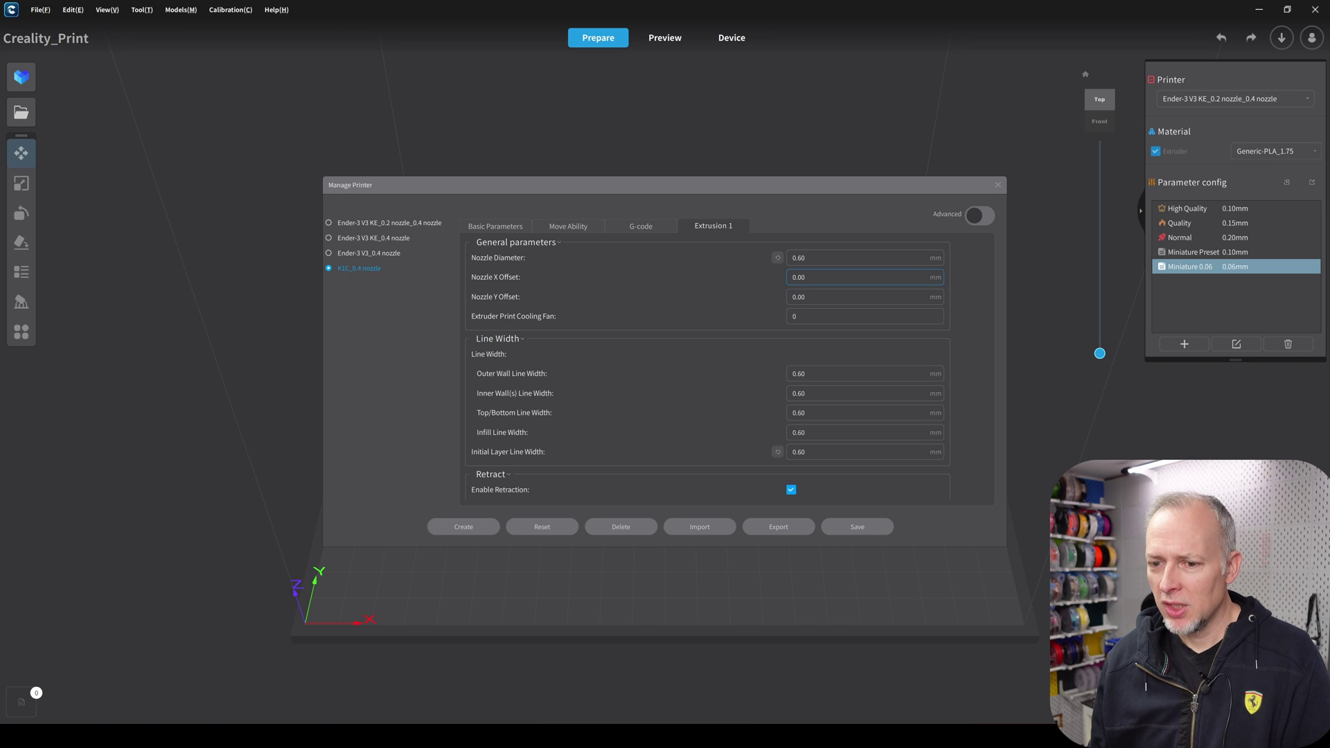
double_click(801, 258)
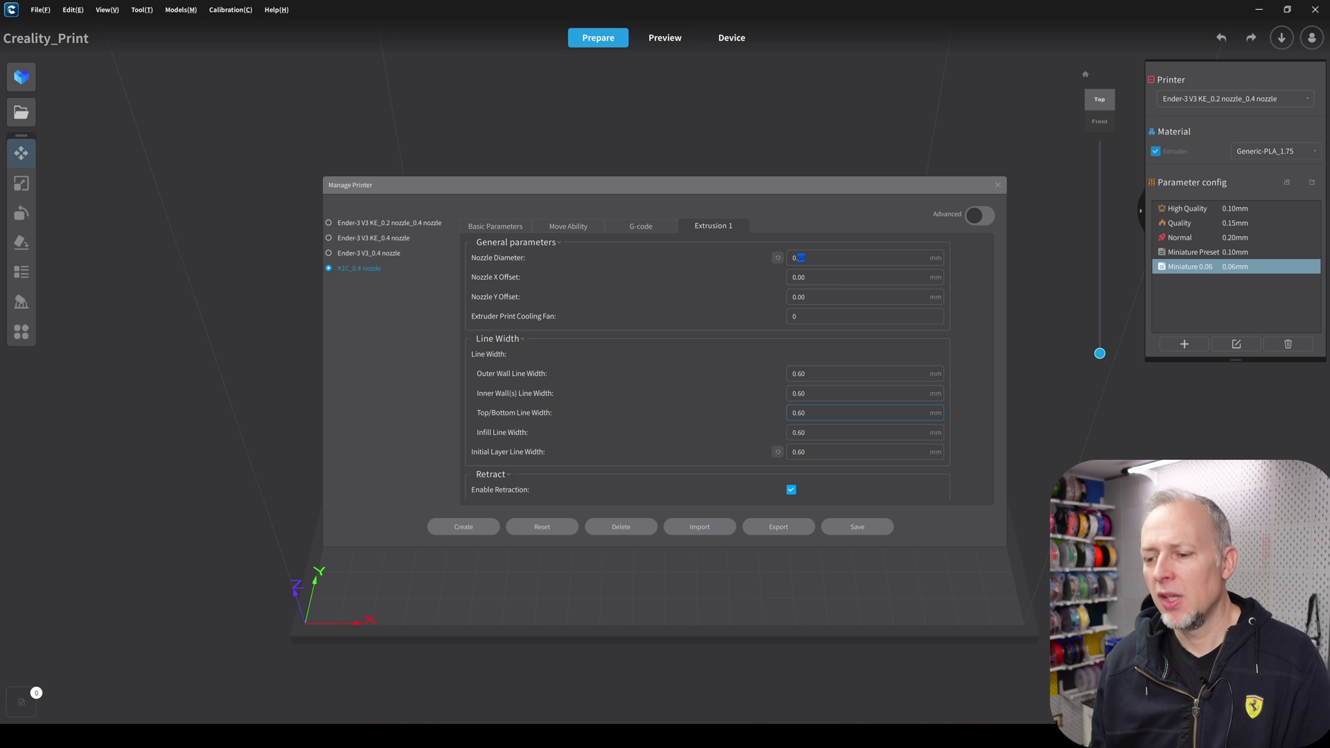
click(847, 528)
Select the Normal quality preset, review its extruder line widths in the editor, then close it.
click(1275, 151)
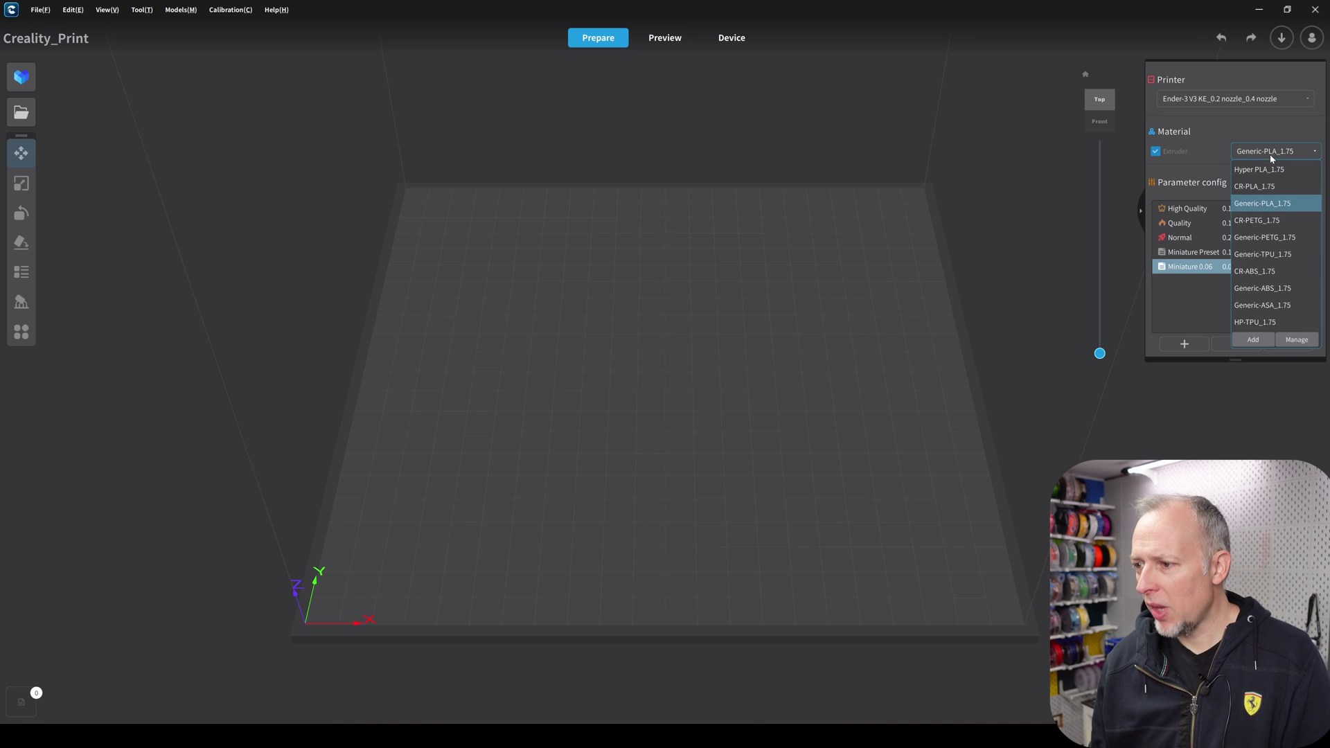
click(1268, 170)
click(1188, 239)
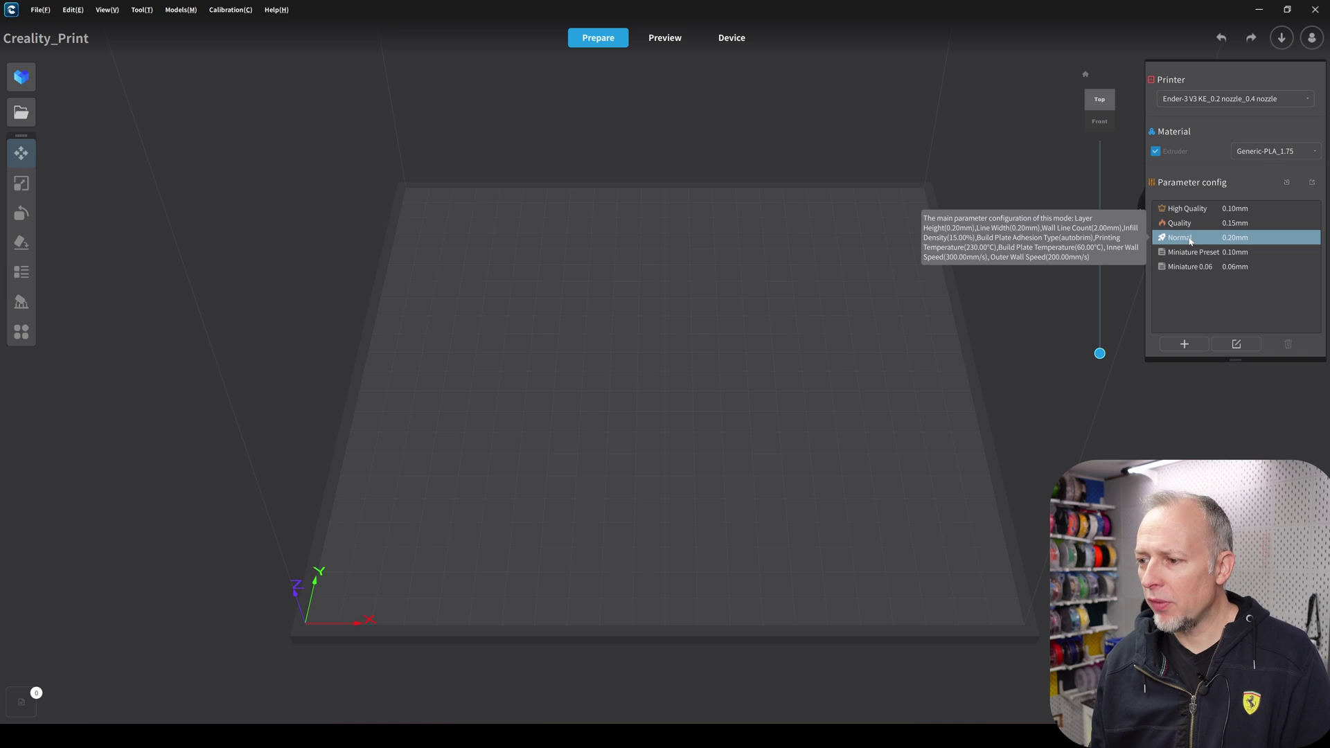
click(1236, 345)
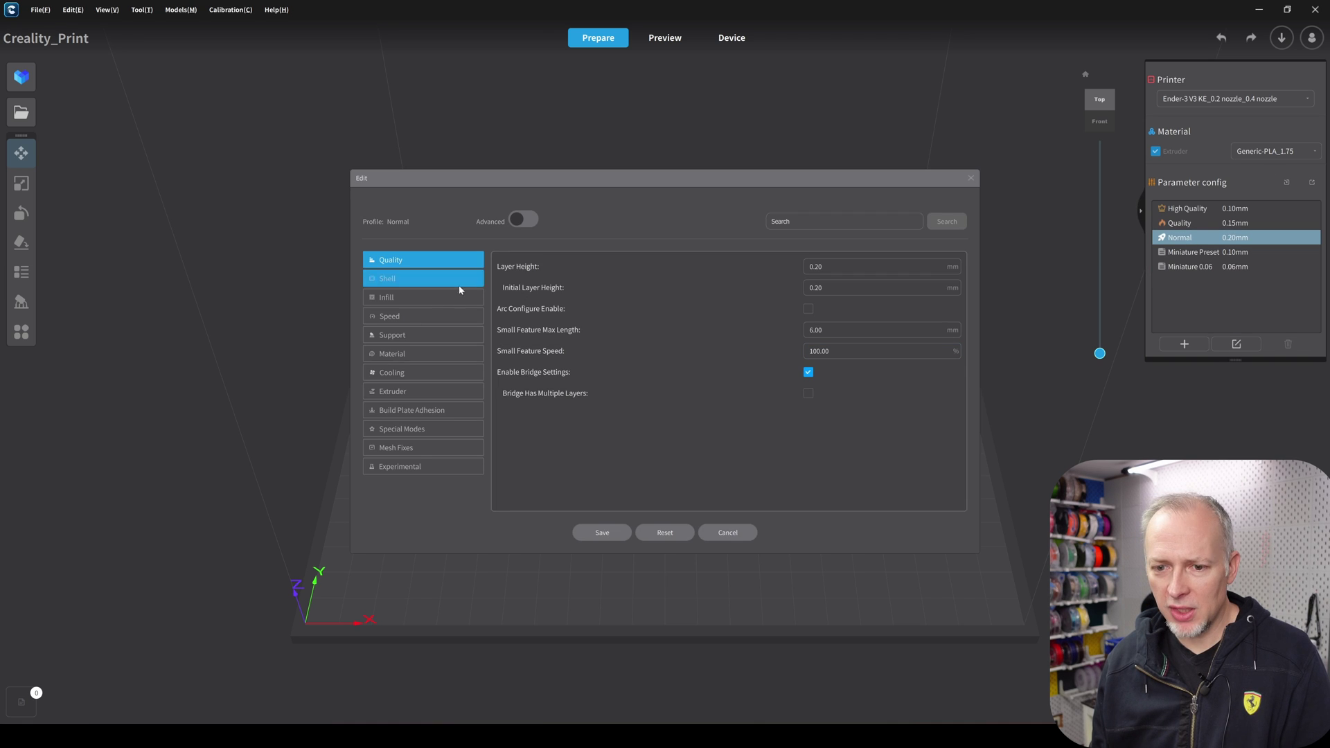
click(394, 393)
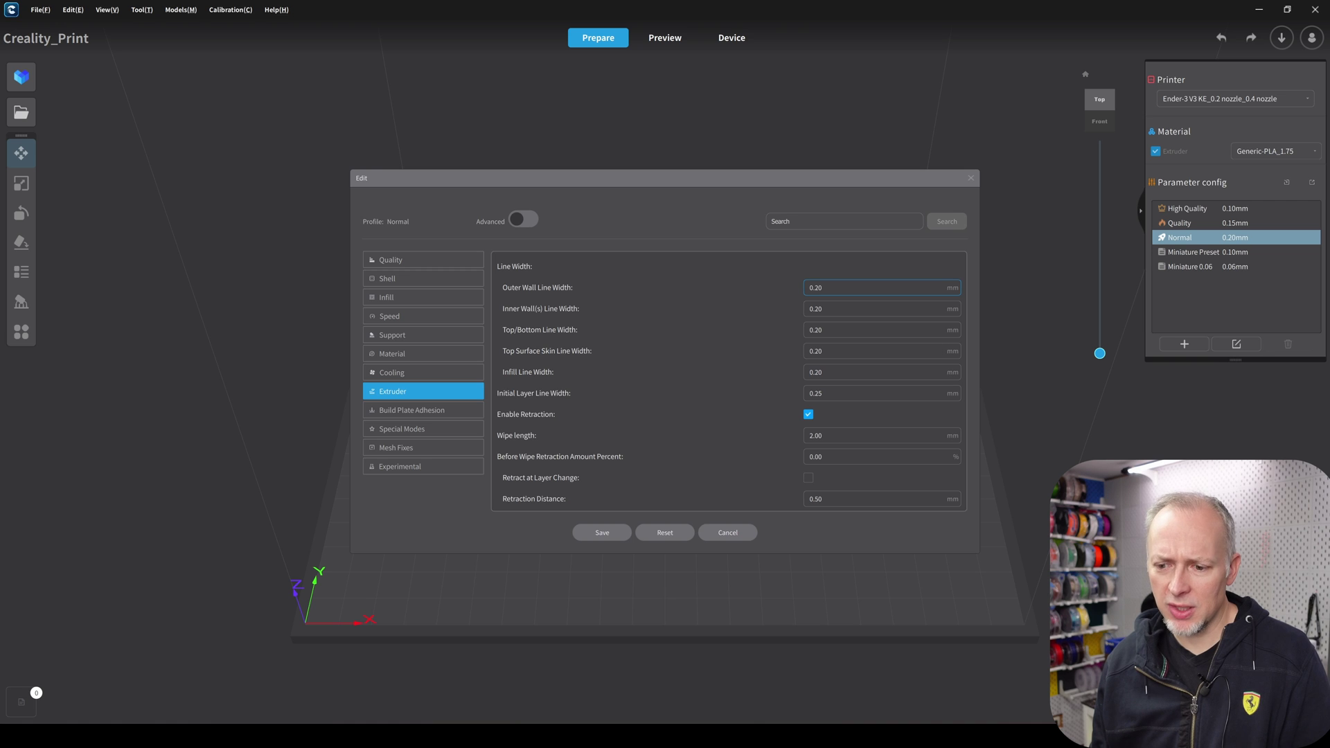
click(970, 178)
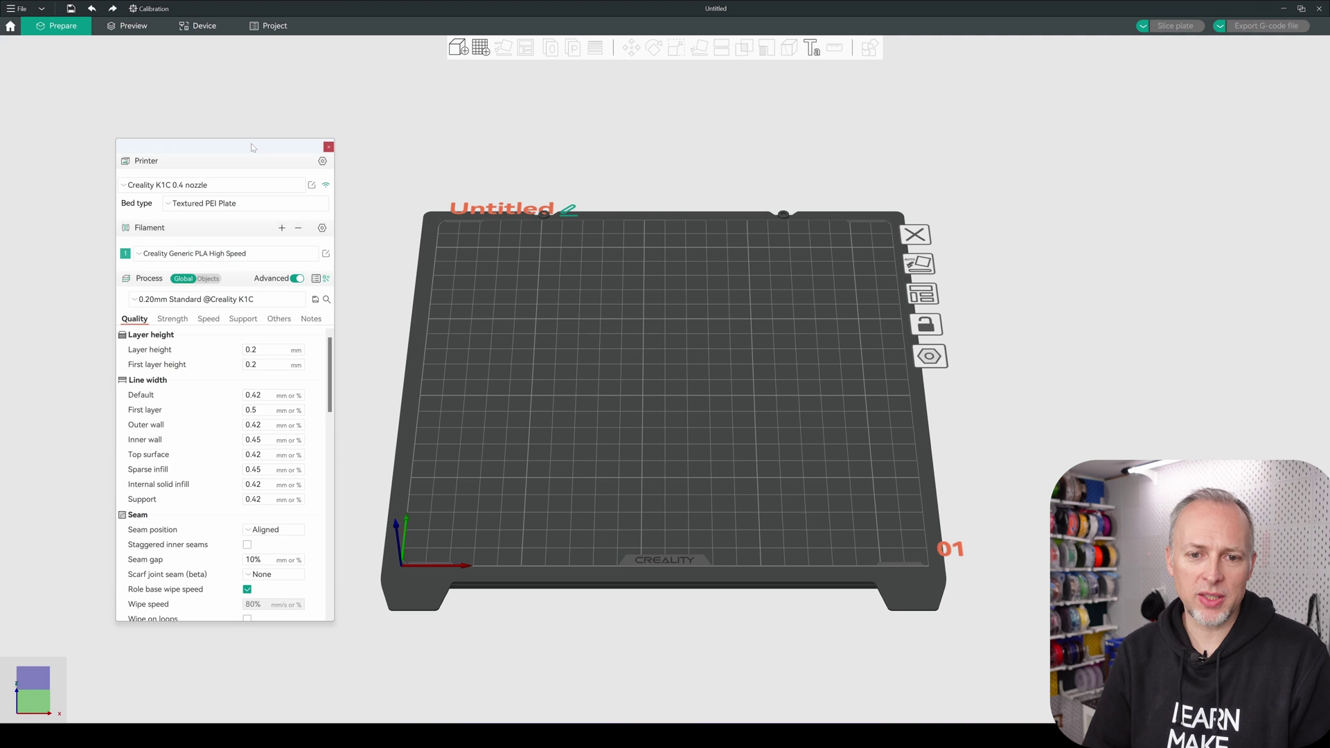
Move the printer, filament and process settings panel about 30 px higher.
drag(252, 146, 255, 127)
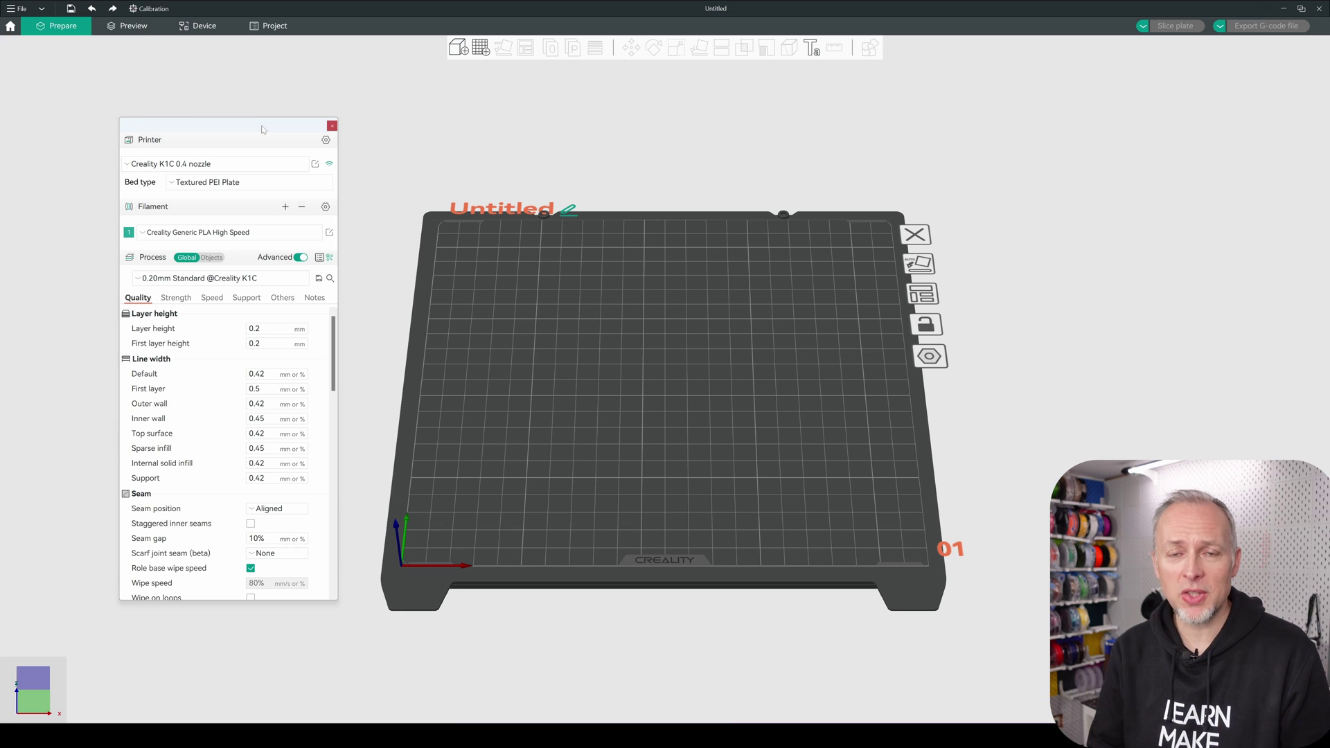
Search 'k1c' in Printer Selection and add the Creality K1C 0.6mm nozzle printer.
click(326, 140)
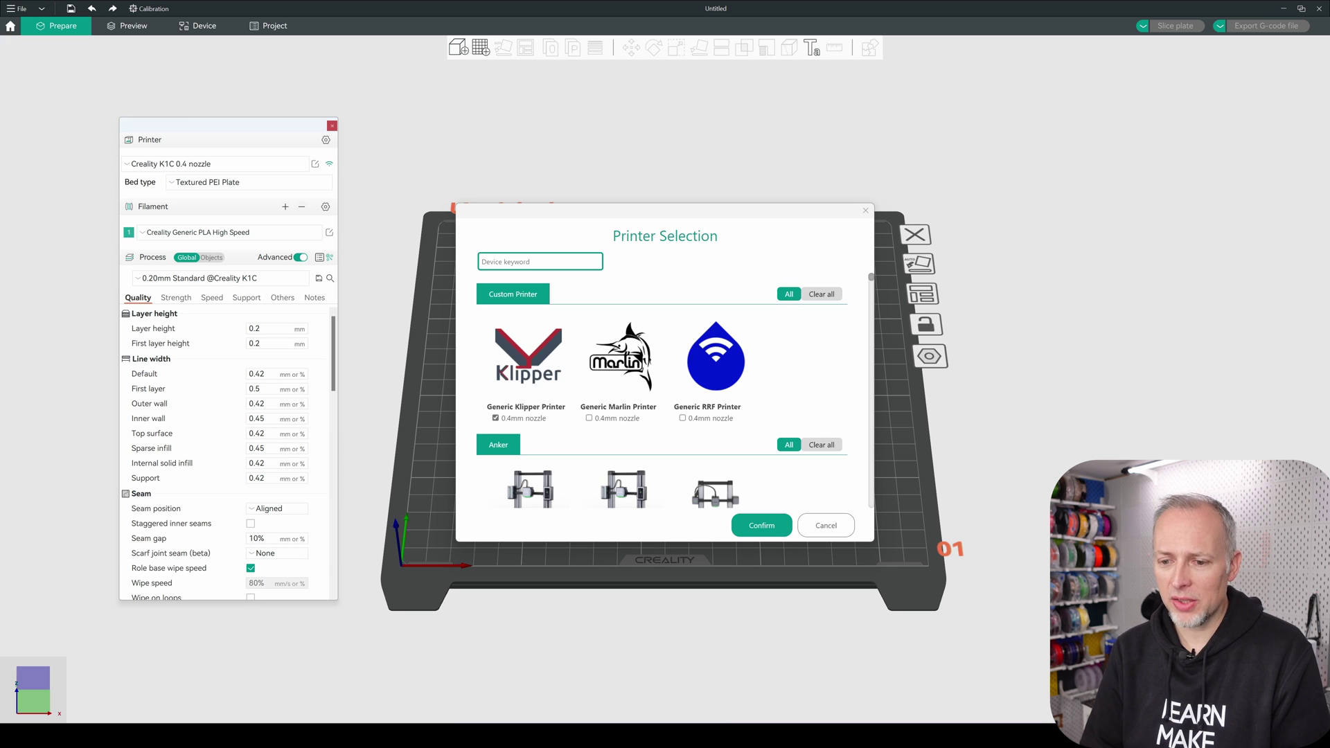
mouse_move(870, 277)
mouse_down()
mouse_move(869, 520)
mouse_move(870, 278)
mouse_up()
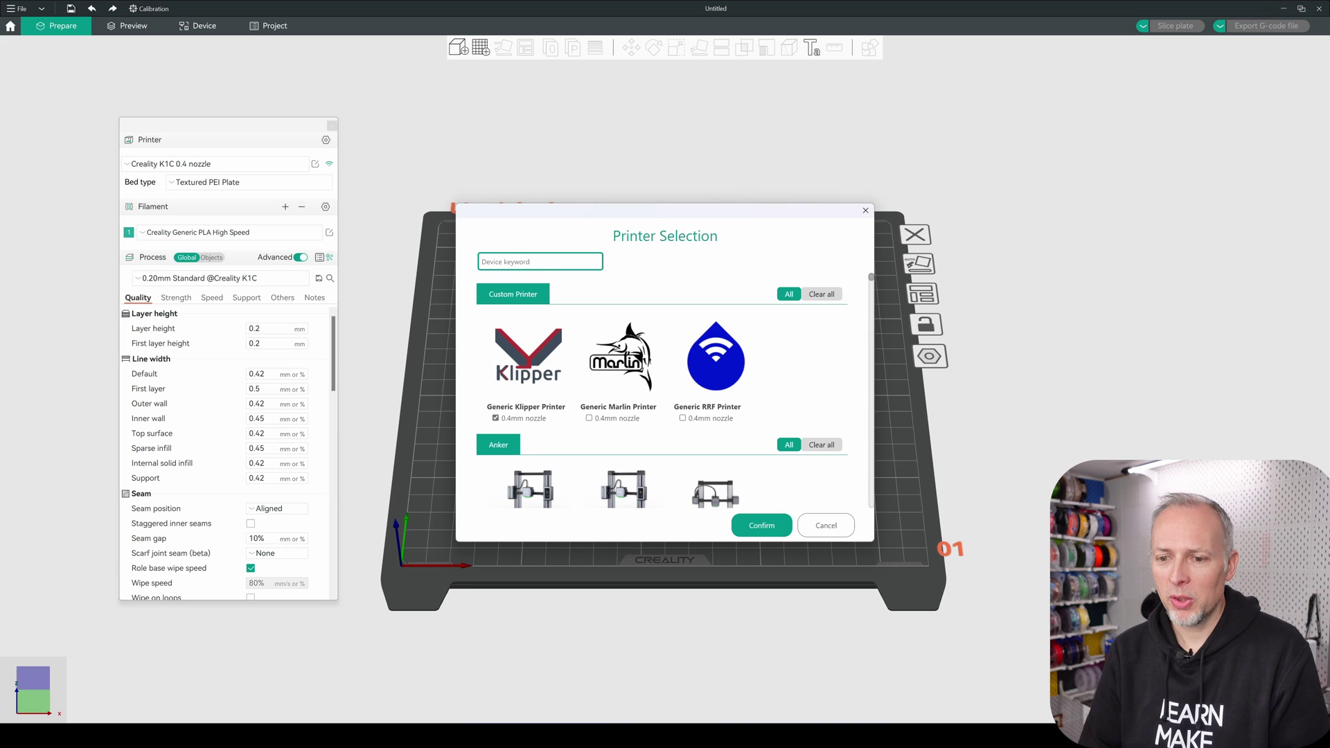
text(k1c)
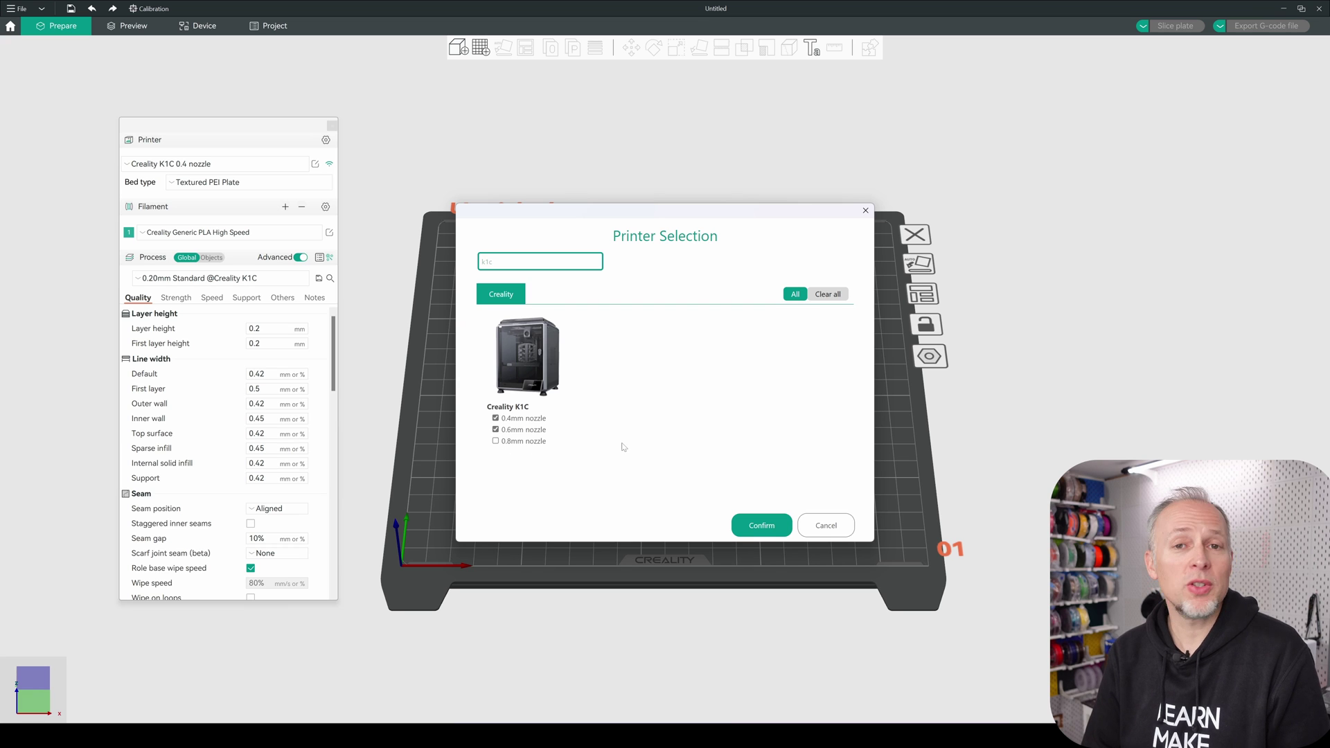
click(761, 526)
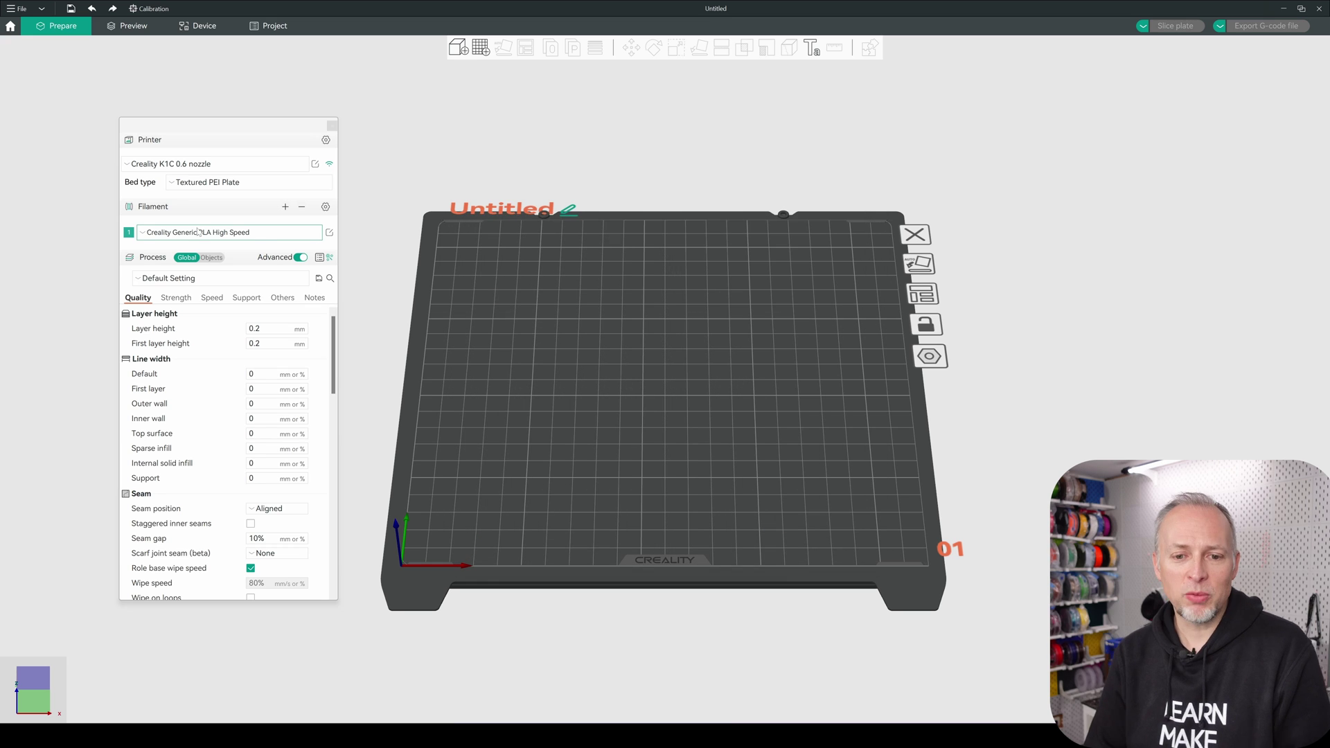
click(201, 165)
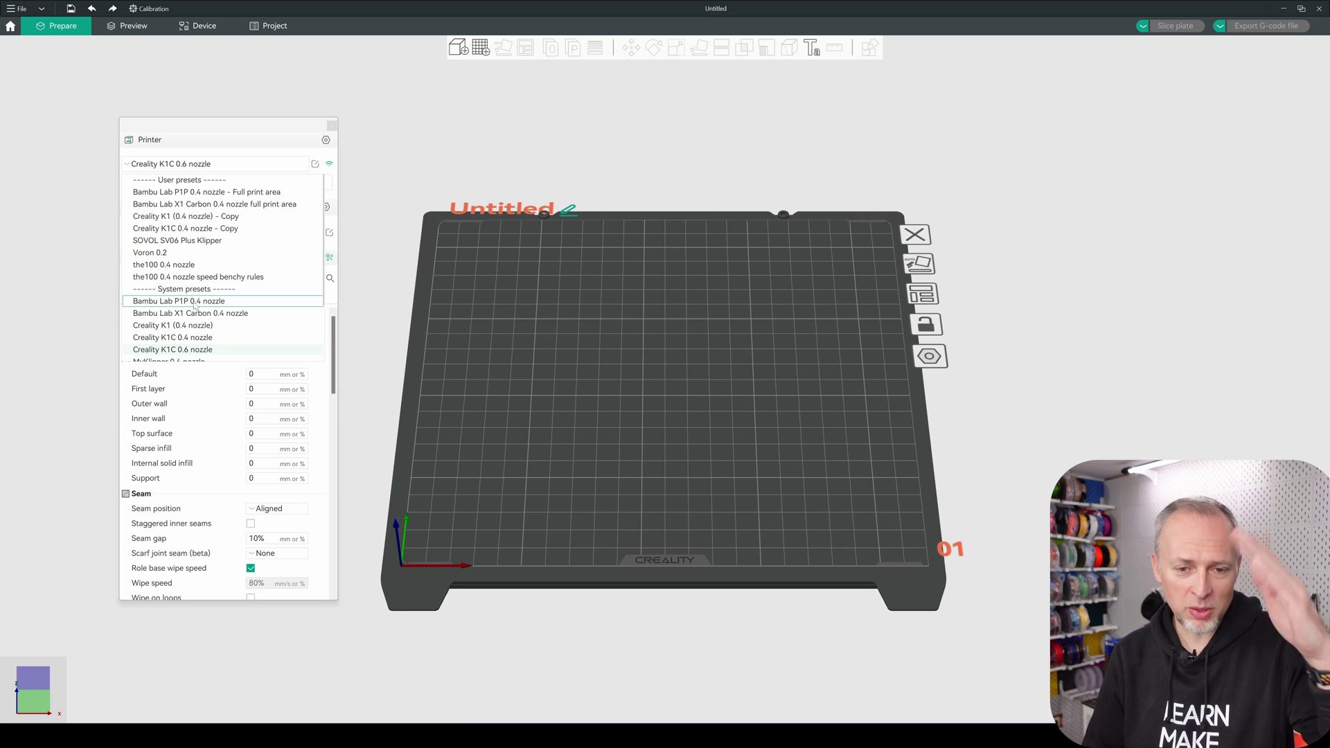
scroll(187, 263, down, 2)
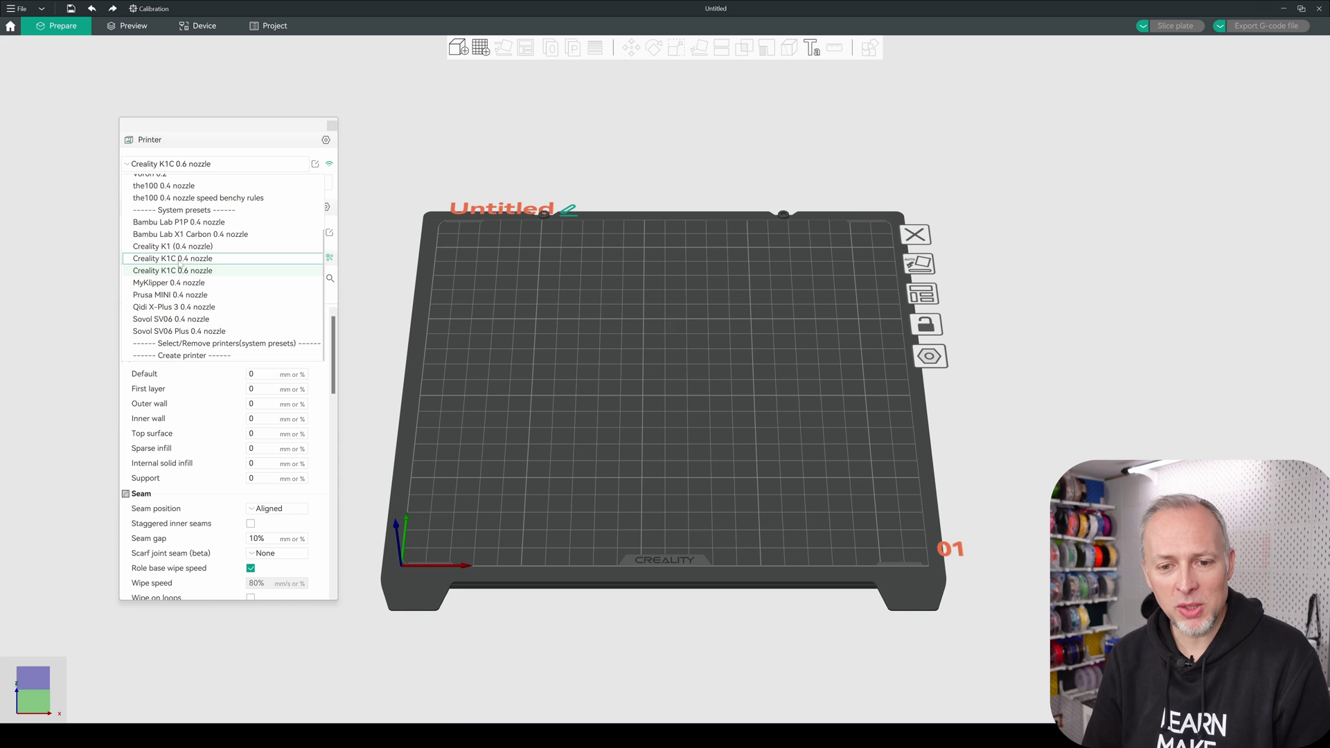
click(179, 273)
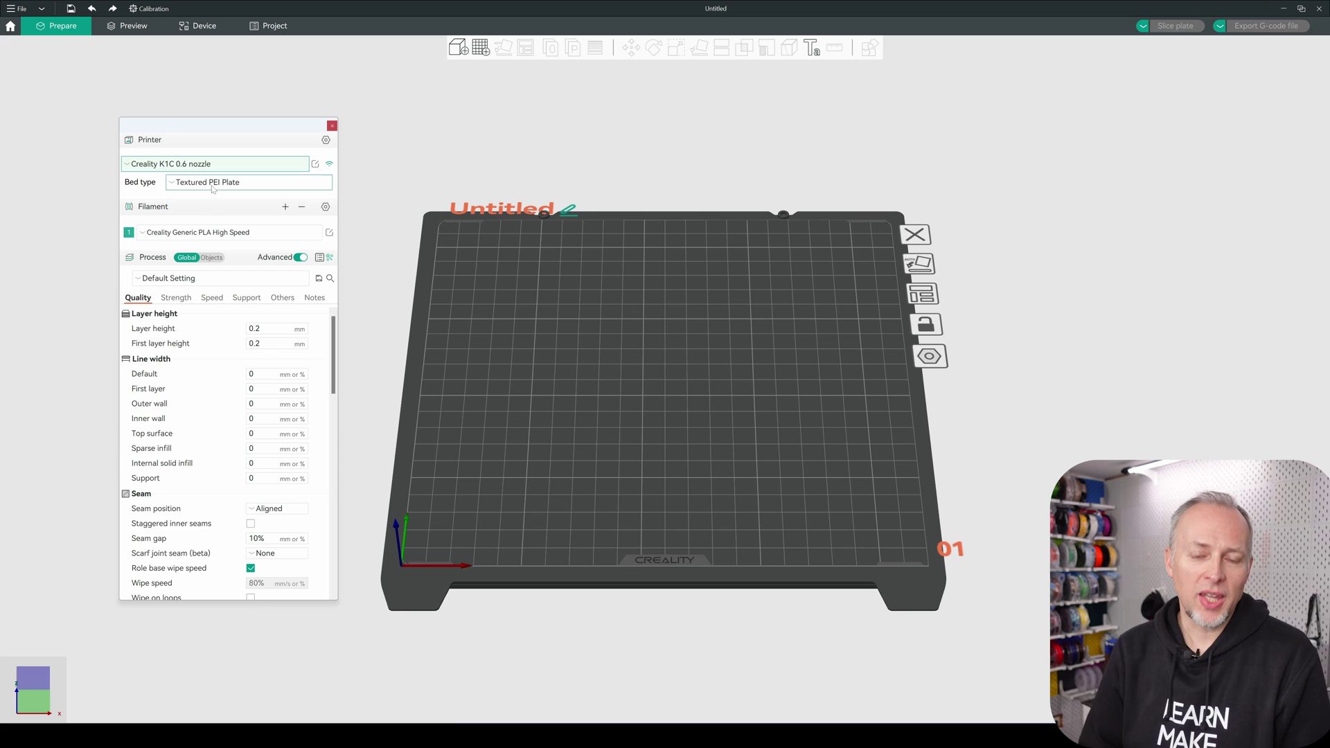
click(210, 232)
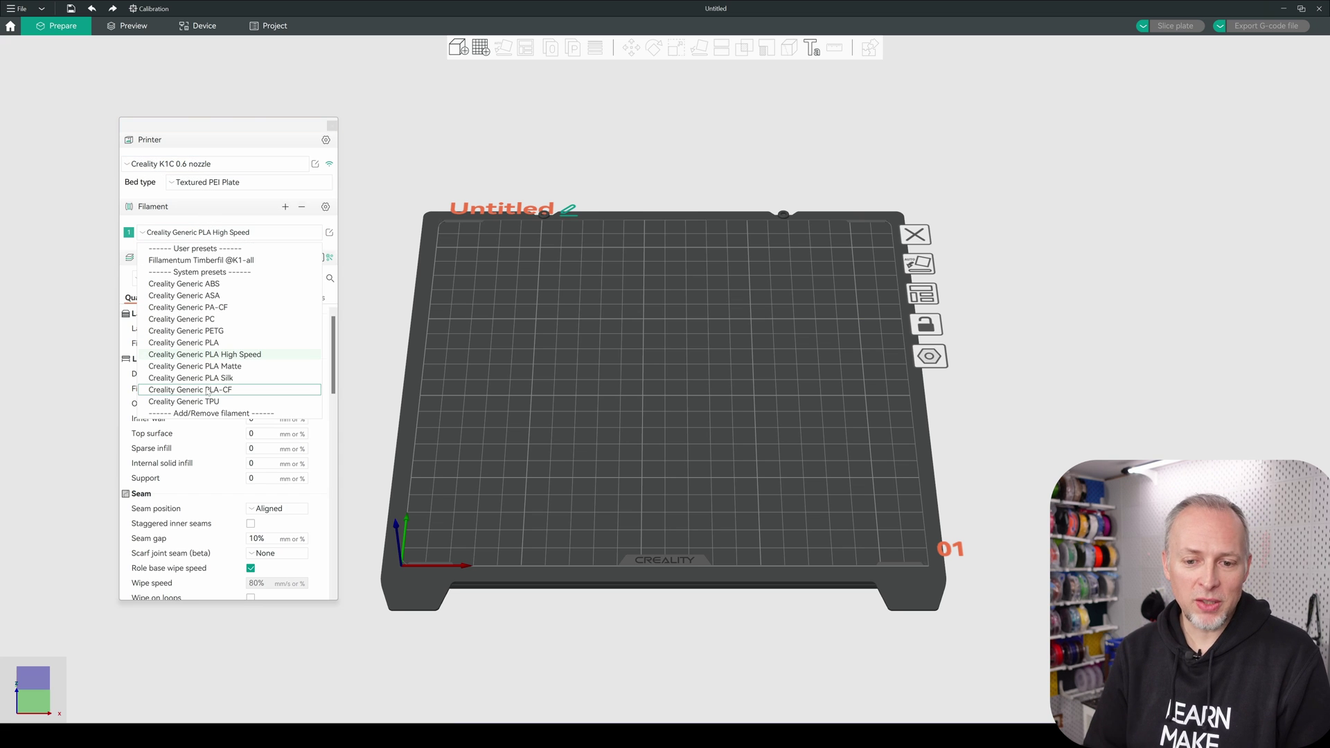
click(208, 354)
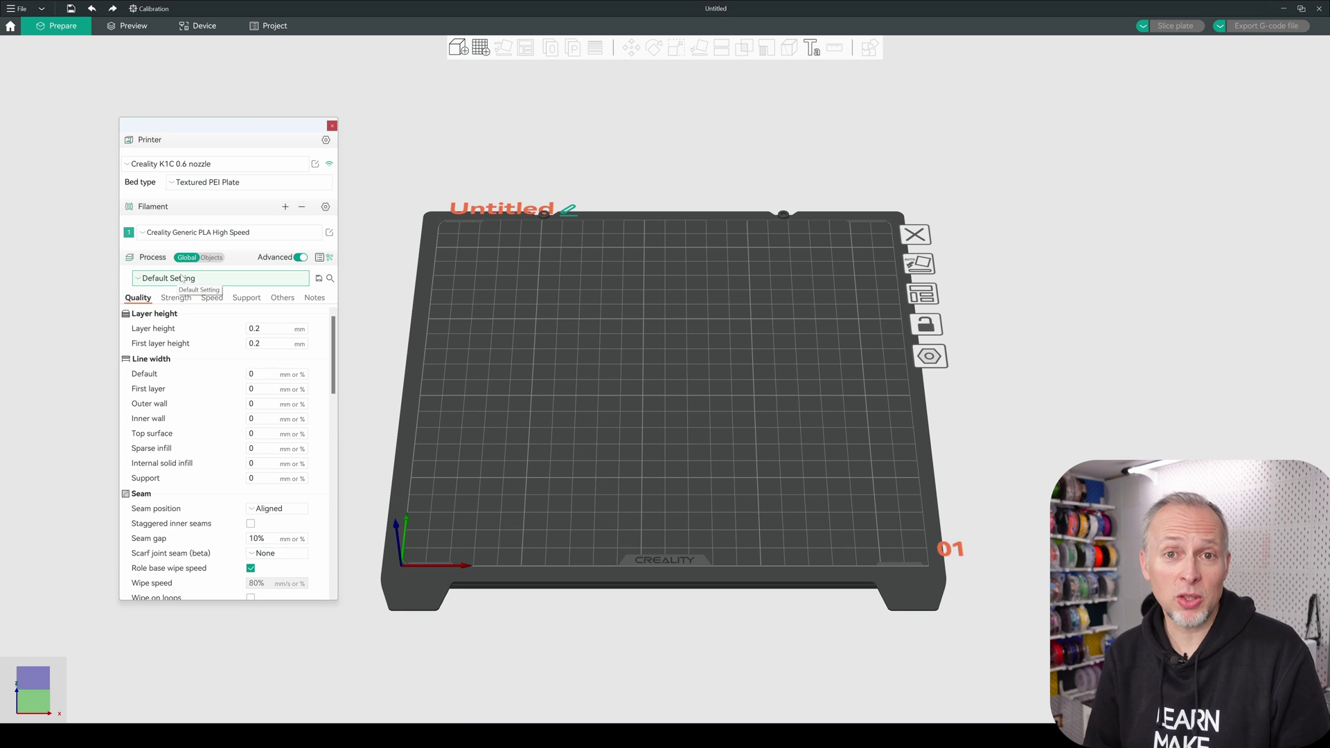
Set Layer height to 0.3 mm and First layer height to 0.3 mm.
click(263, 328)
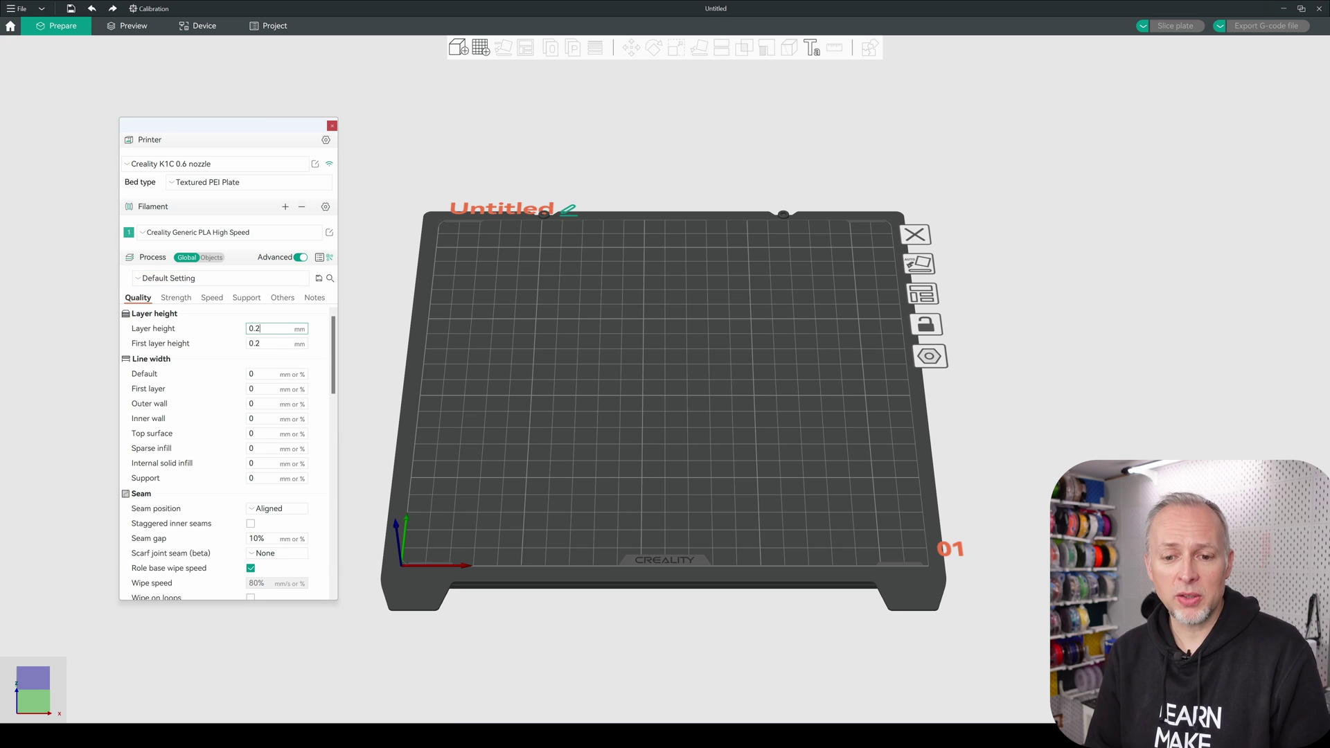
key(BackSpace)
text(3)
key(Tab)
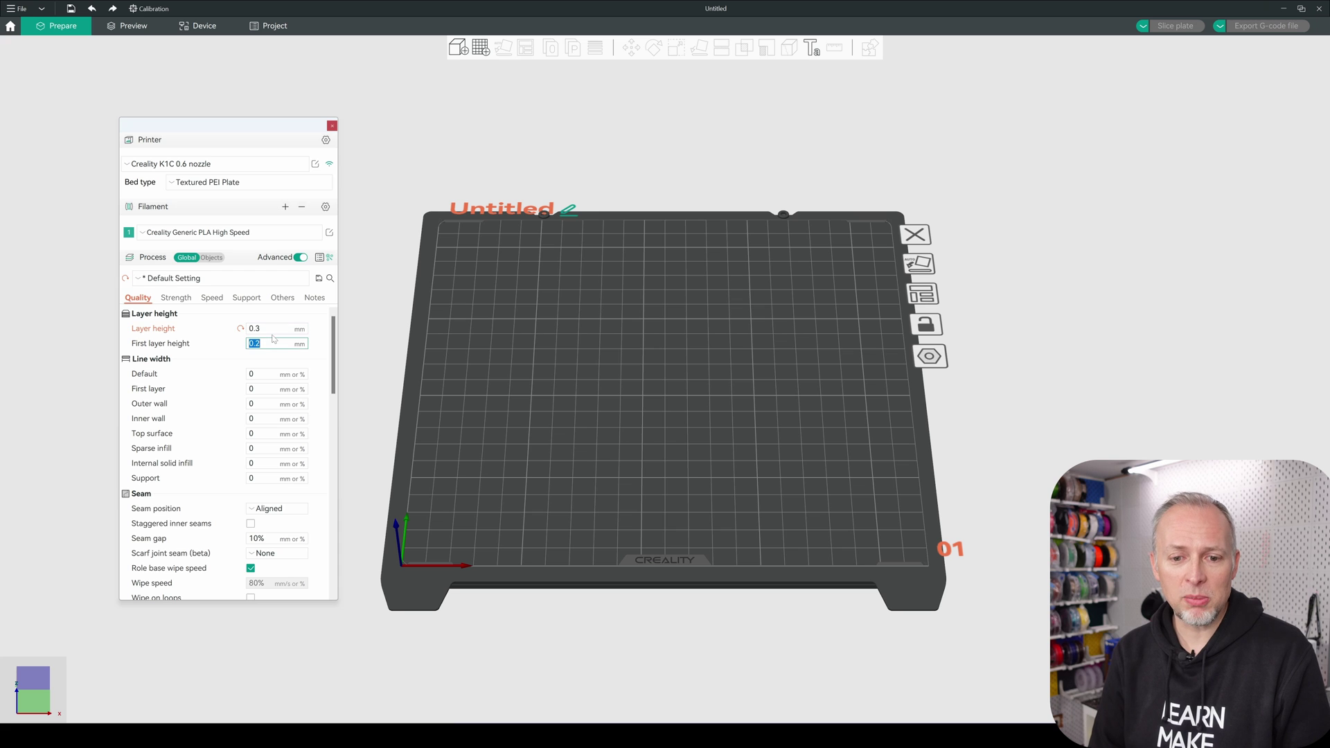
text(0.3)
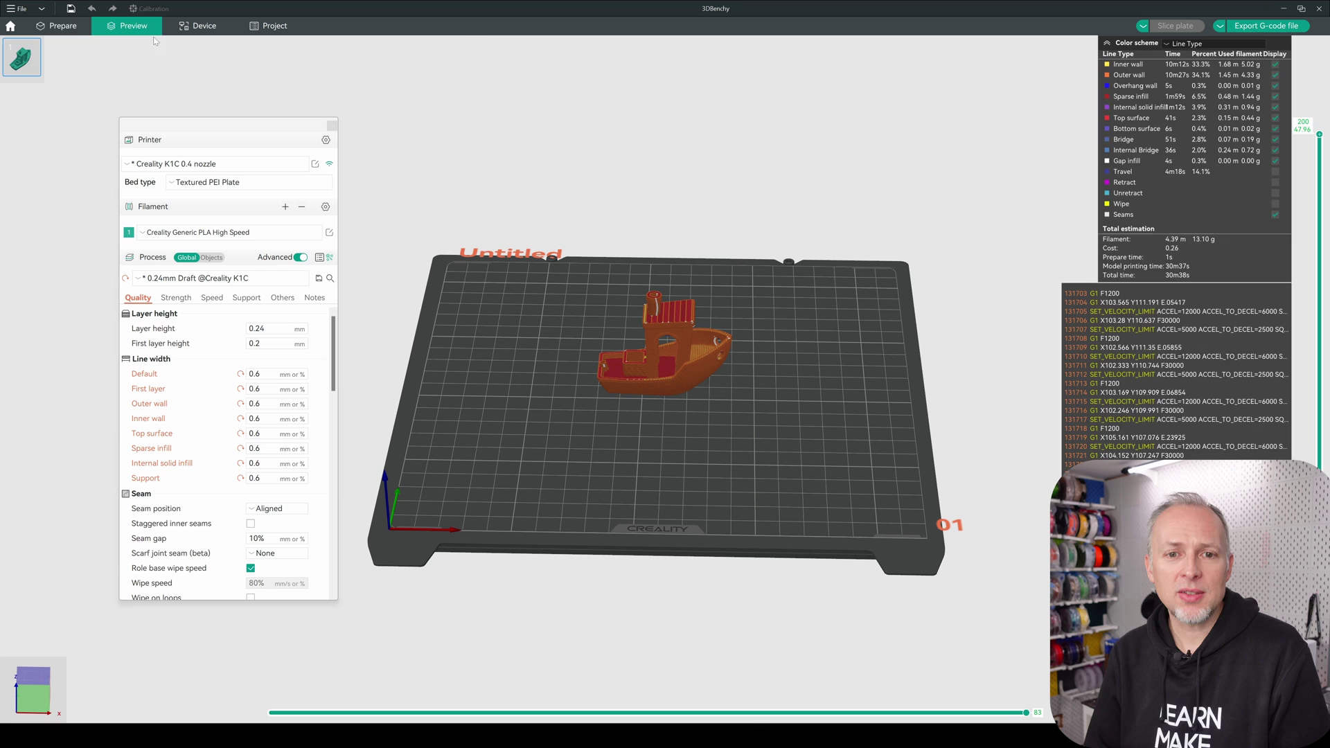
Return from the sliced Benchy preview to Prepare and open the Calibration menu.
click(77, 27)
click(151, 9)
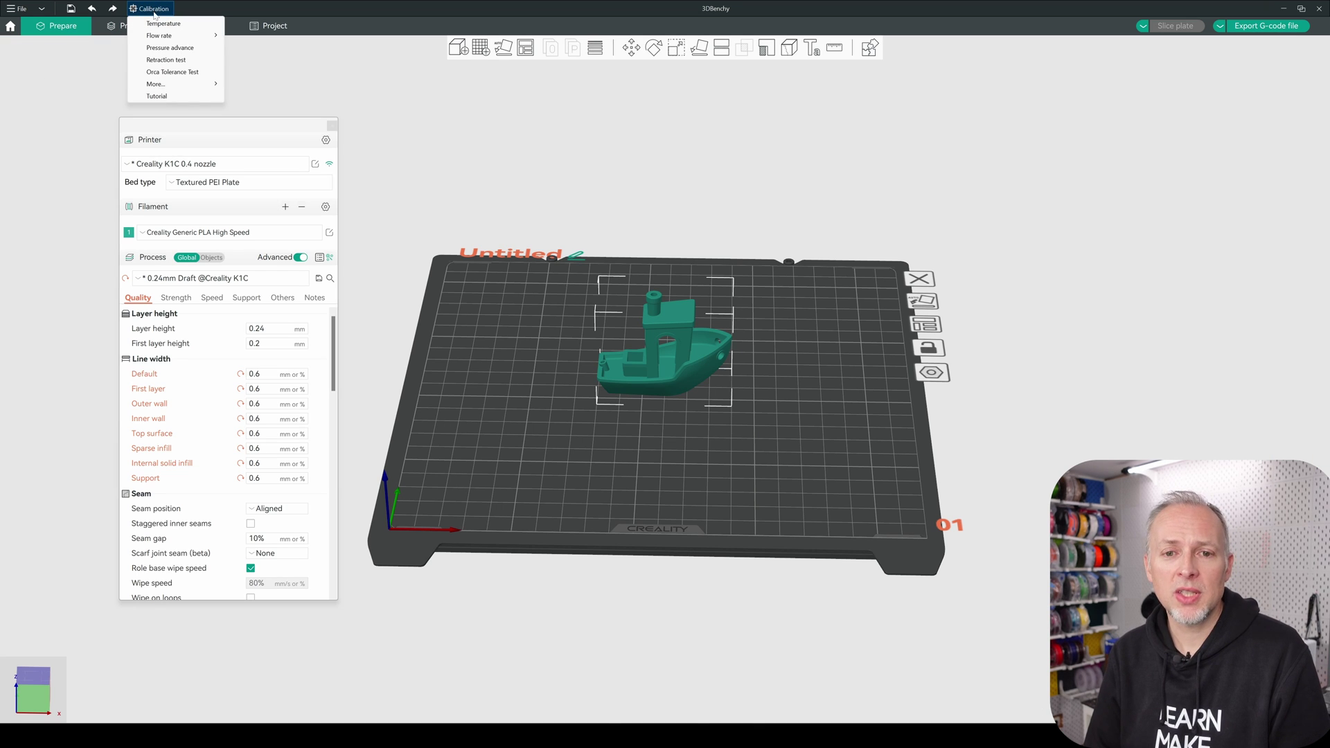
Open the Max flowrate test from the Calibration menu's More... submenu.
mouse_move(173, 84)
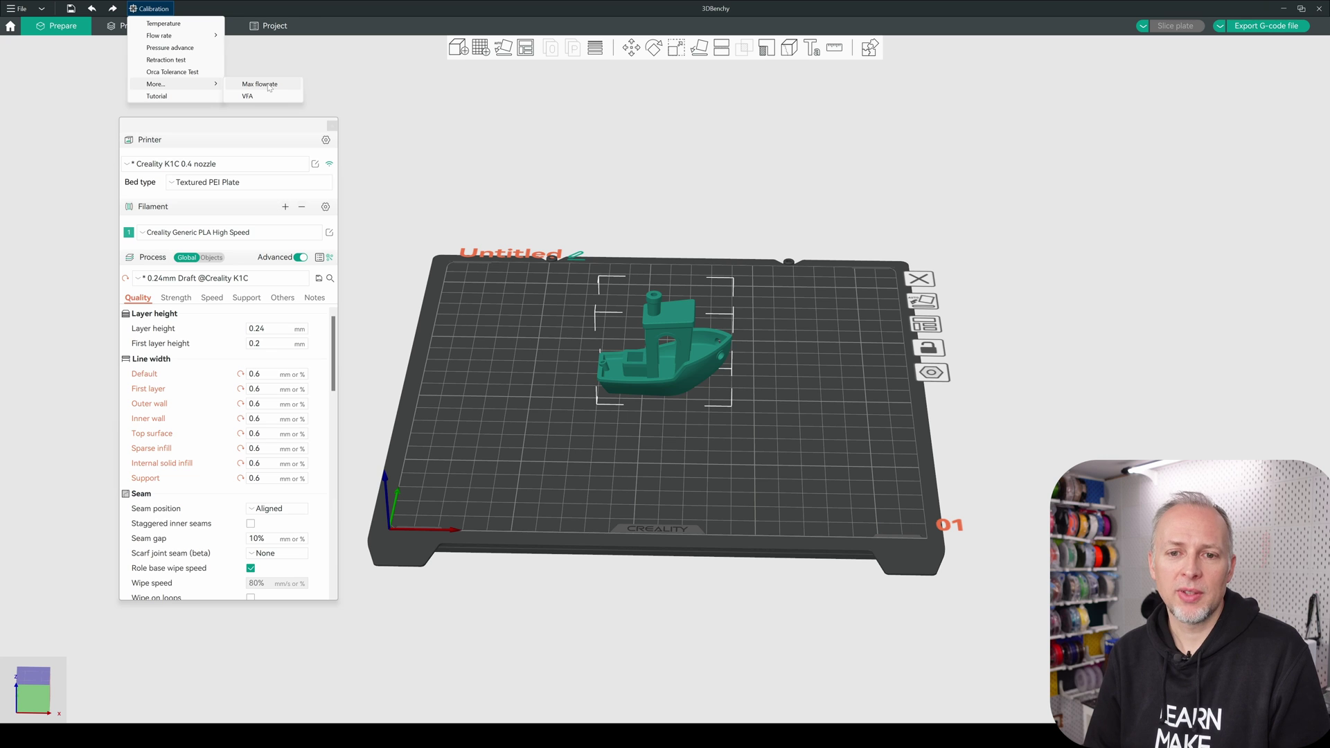
click(260, 85)
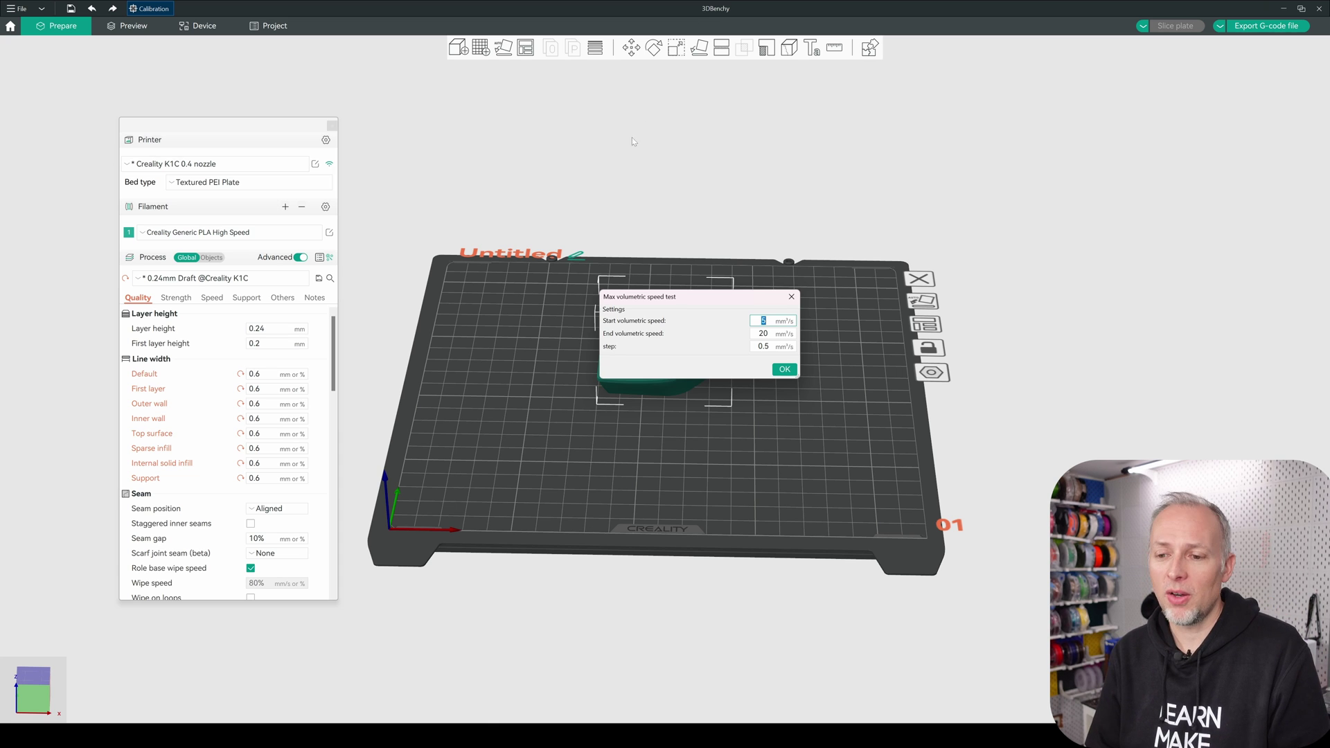
Close the Max volumetric speed test dialog without generating the test.
click(791, 297)
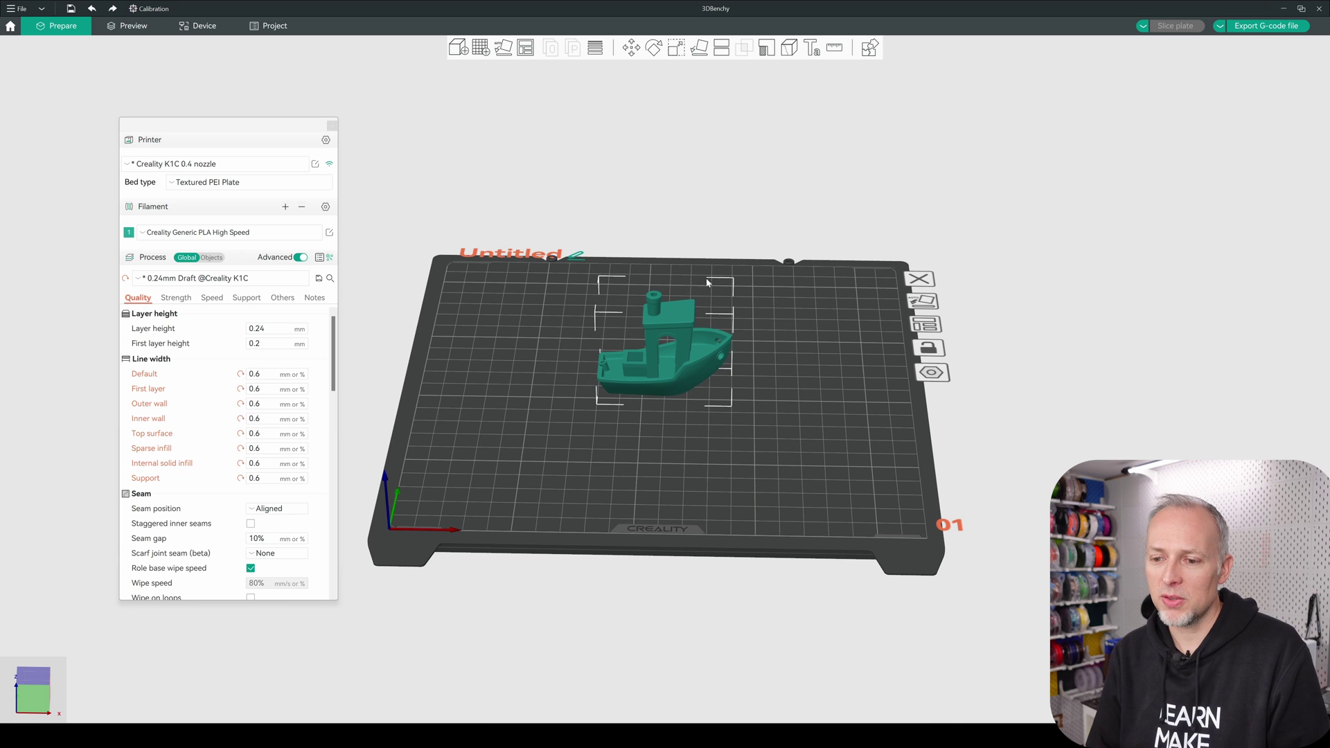